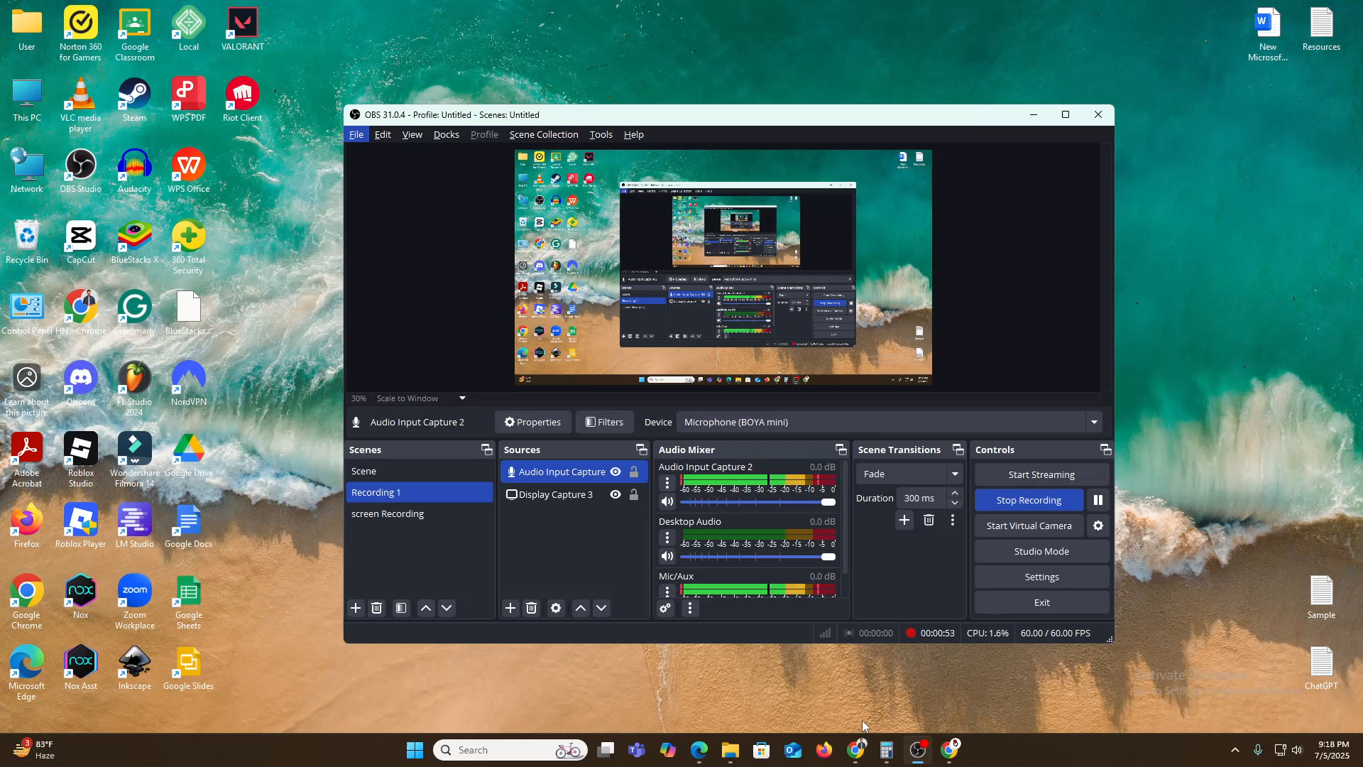
- Examine the running processes and their CPU and memory usage in a maximized Task Manager
click(1034, 114)
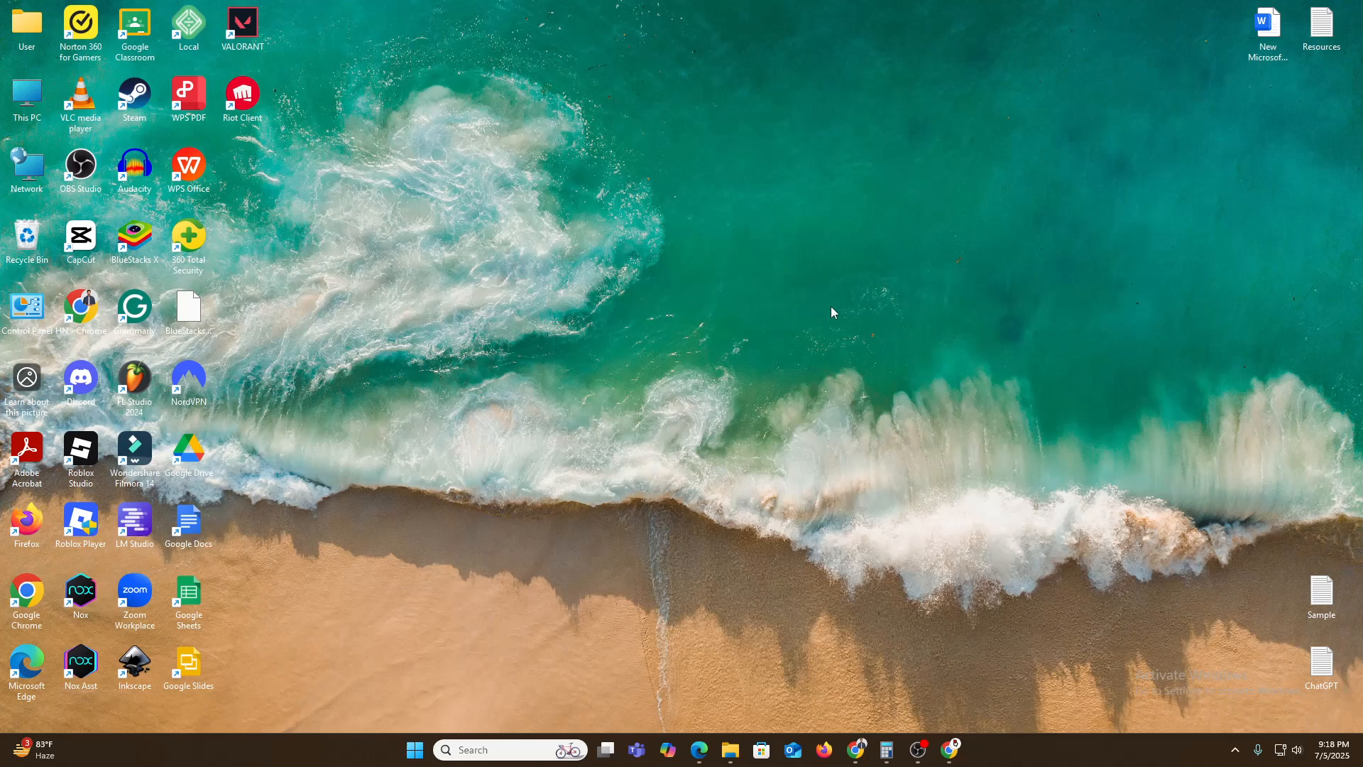
key(ctrl+shift+Escape)
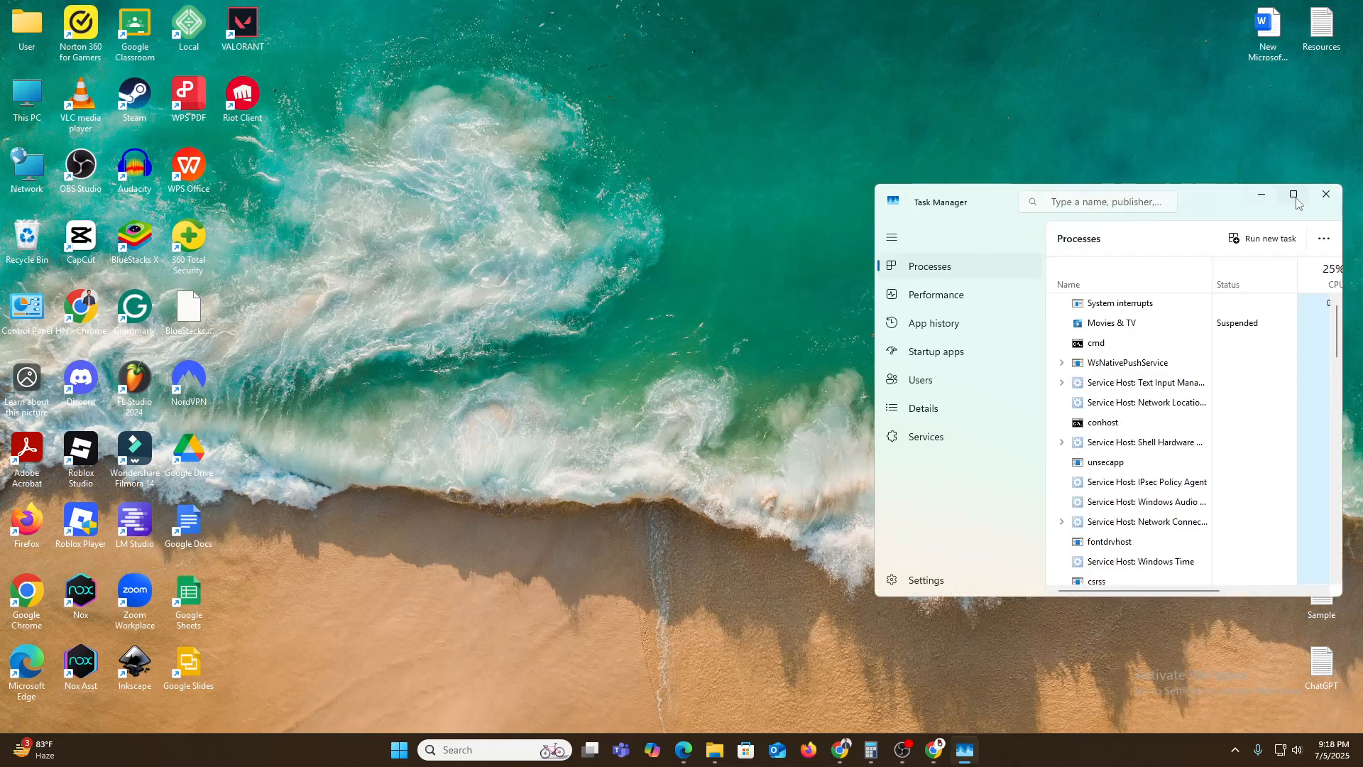
click(1293, 194)
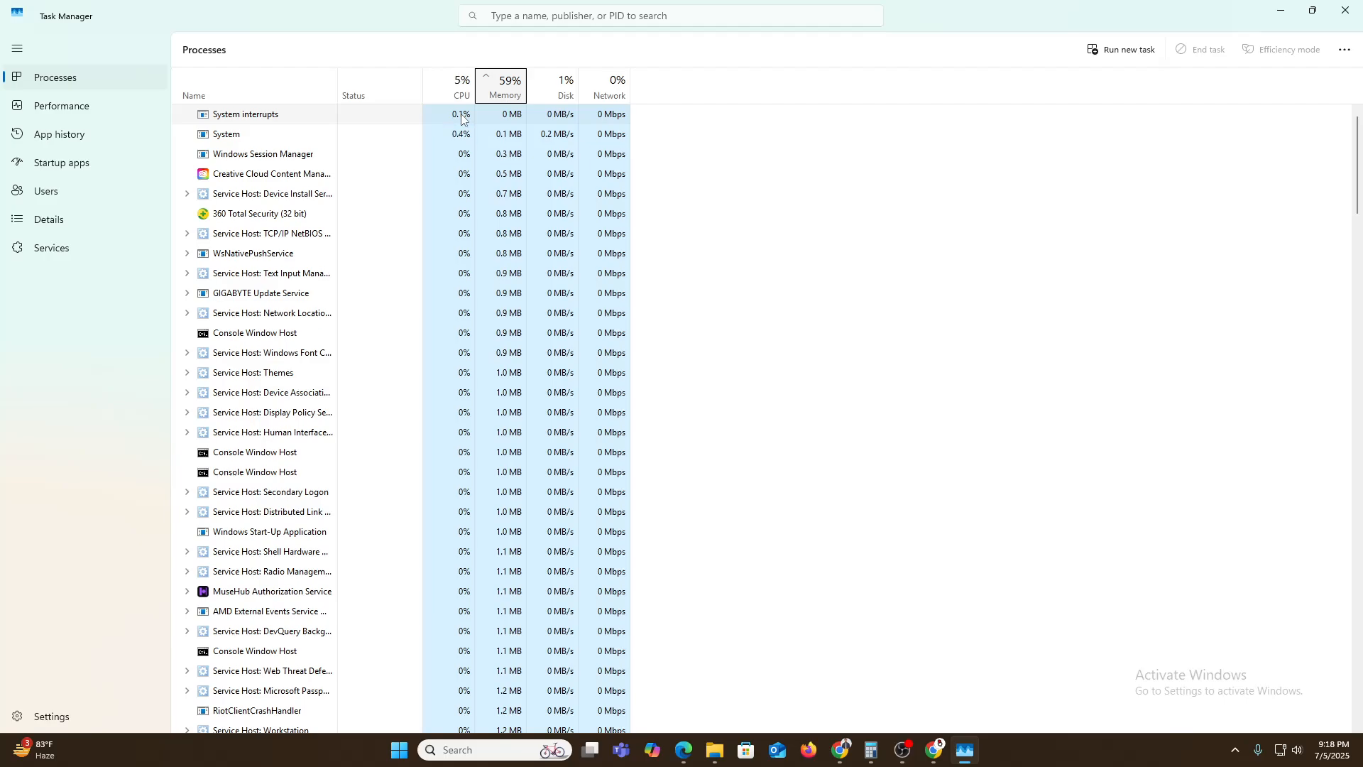
click(1280, 8)
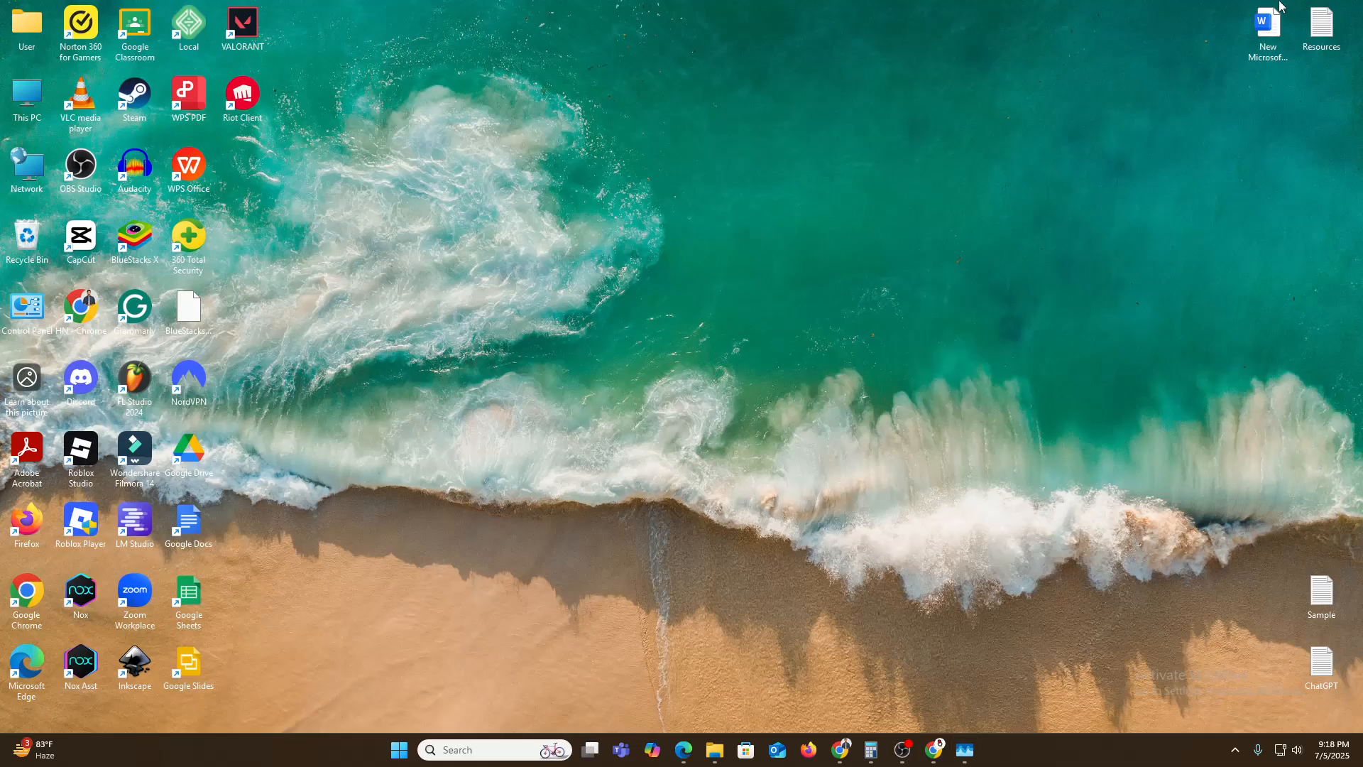
- Review the startup apps in Task Manager and check the options available for MuseHub without changing its status
click(965, 750)
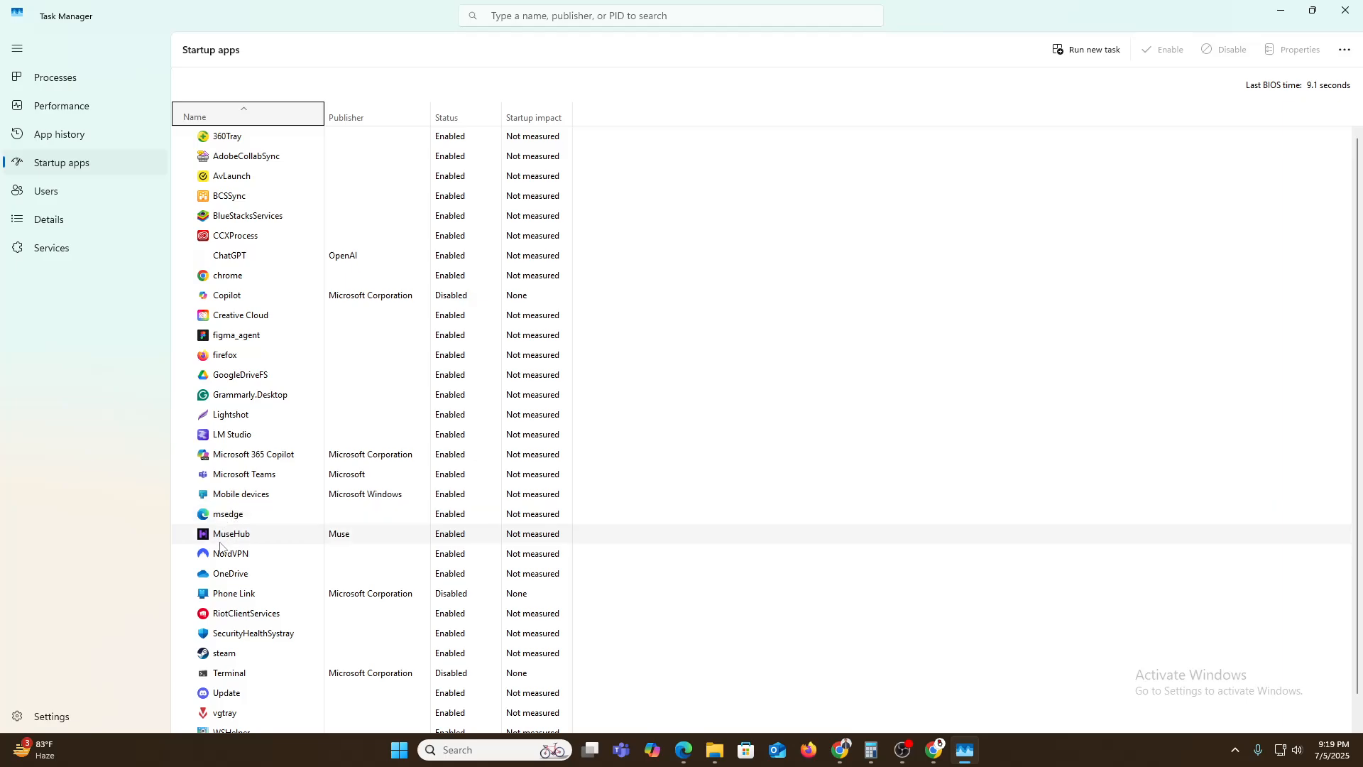
scroll(224, 532, down, 1)
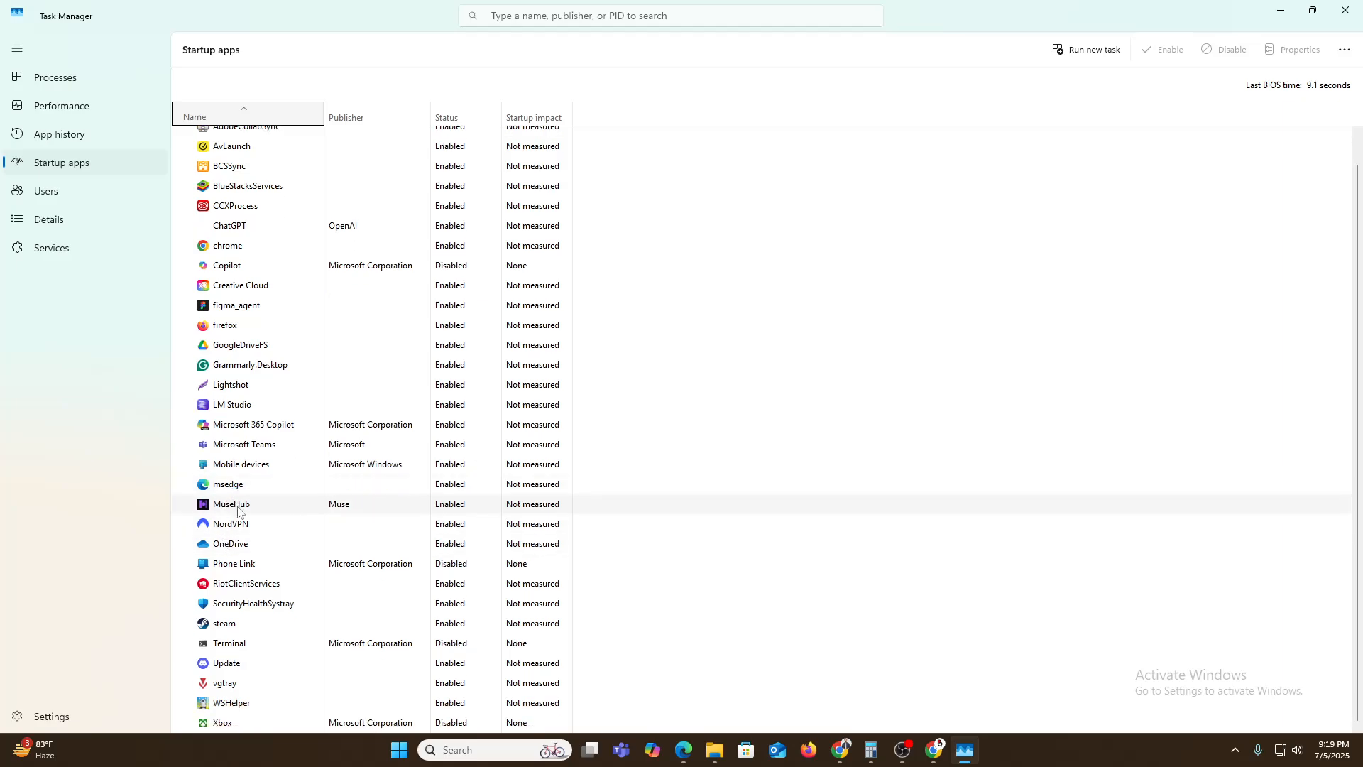
right_click(238, 508)
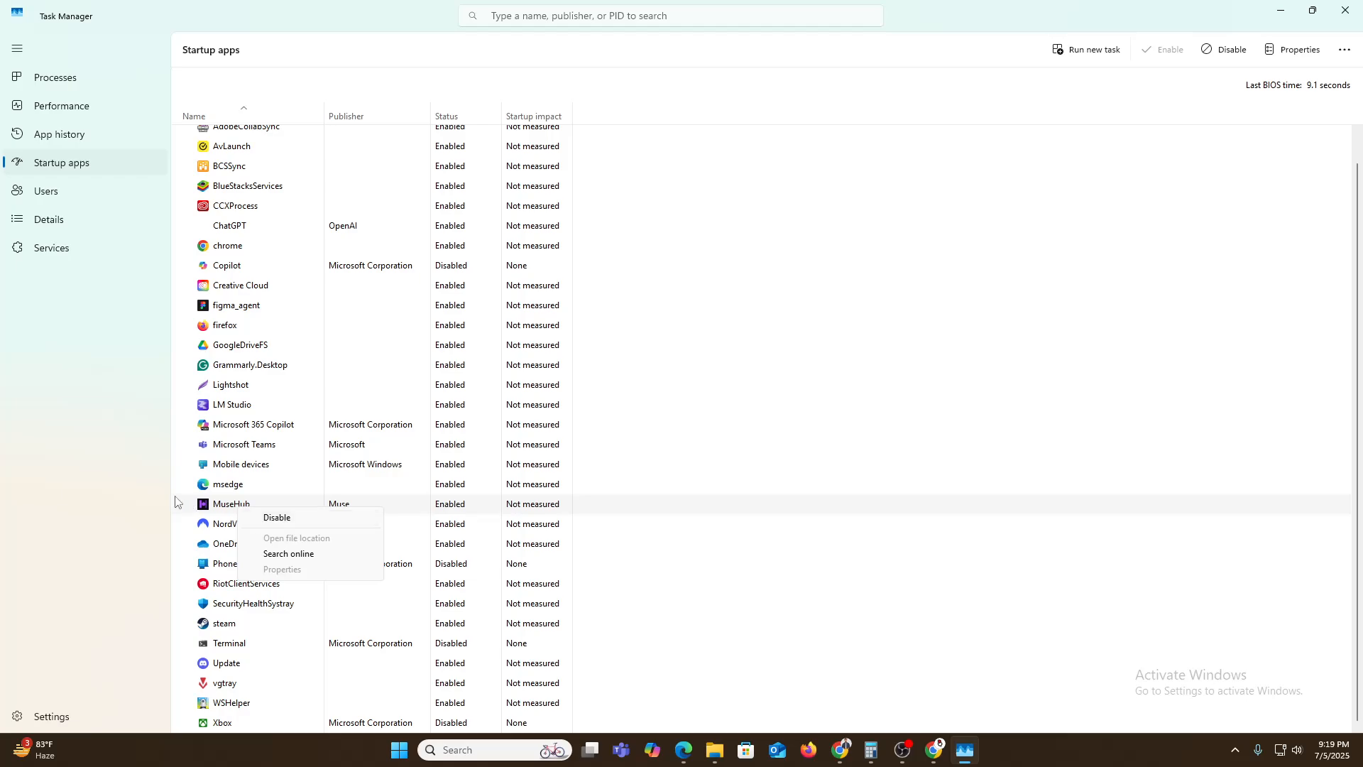
click(134, 473)
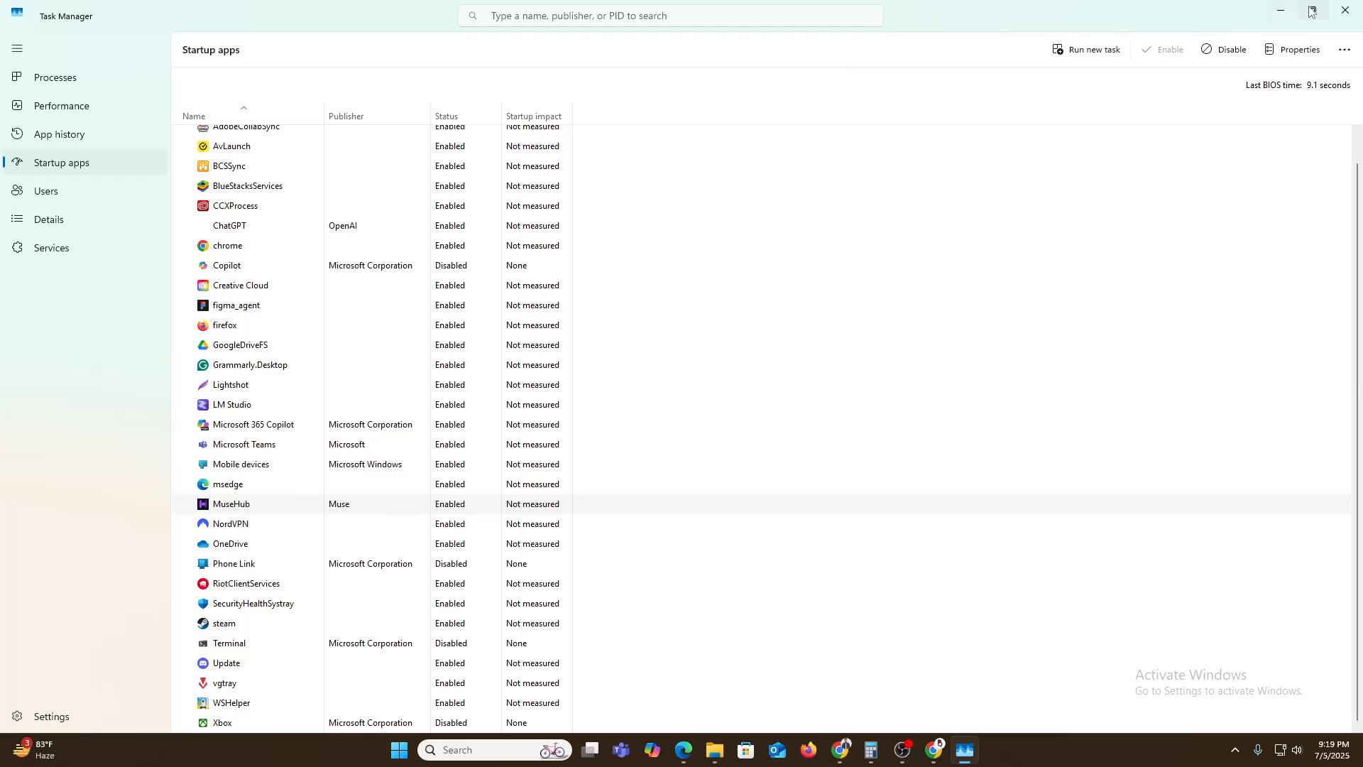
click(1280, 11)
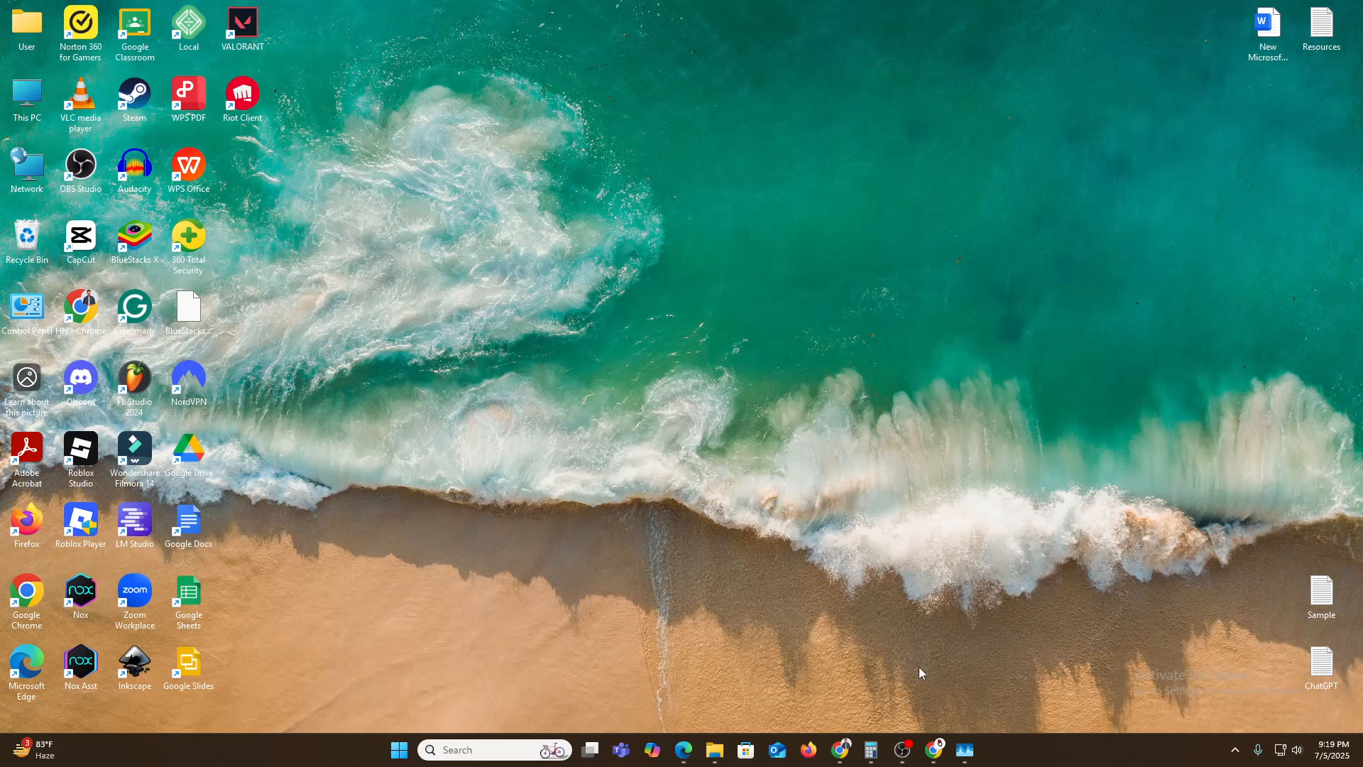
key(super)
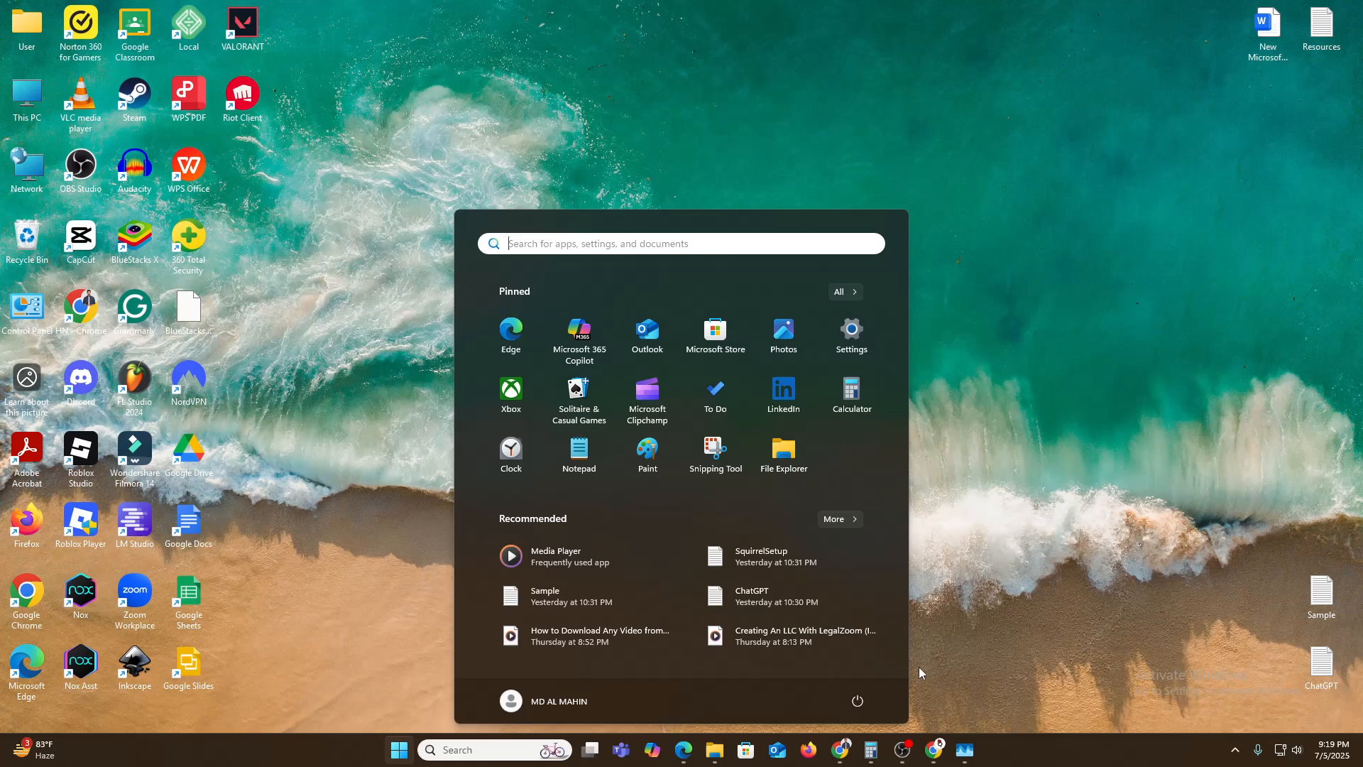
click(372, 548)
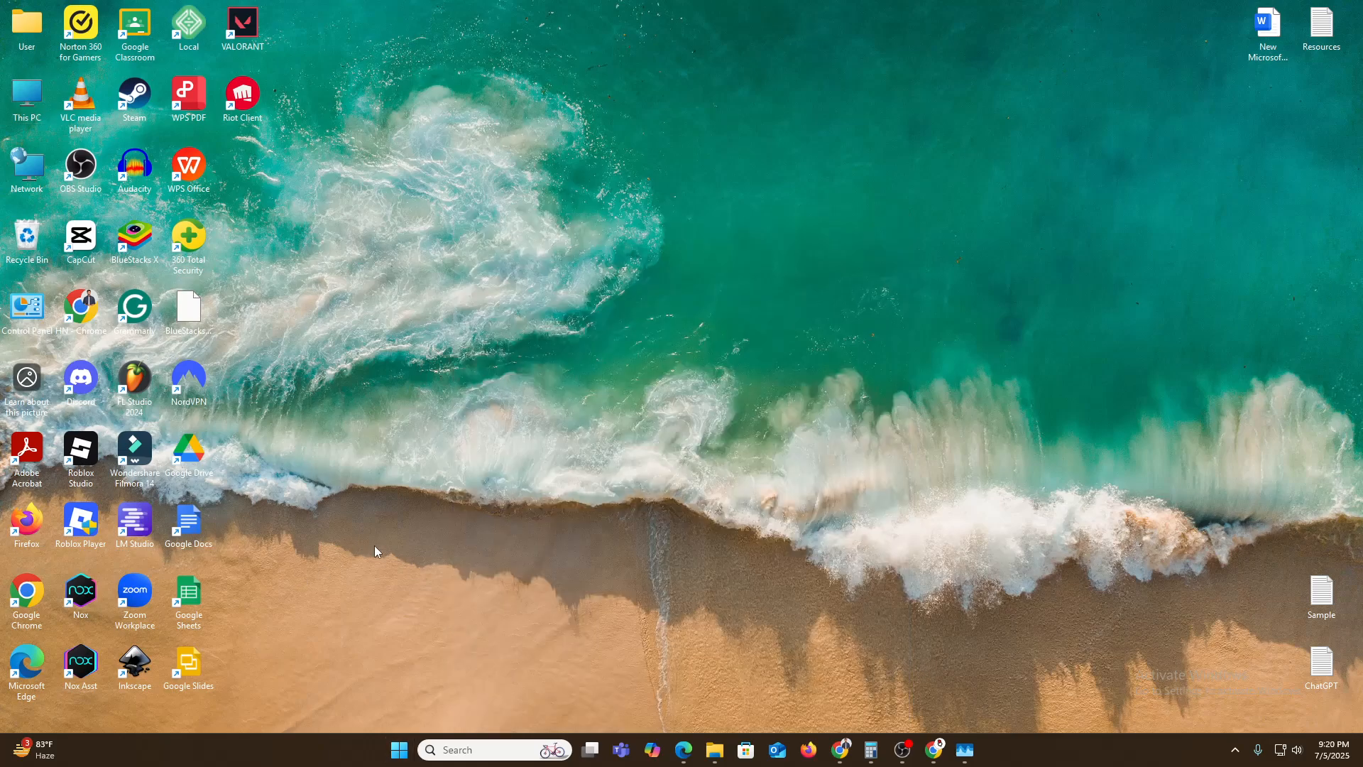
- Launch Power Options with the Run command powercfg.cpl and open the Balanced plan's advanced power settings
key(super+r)
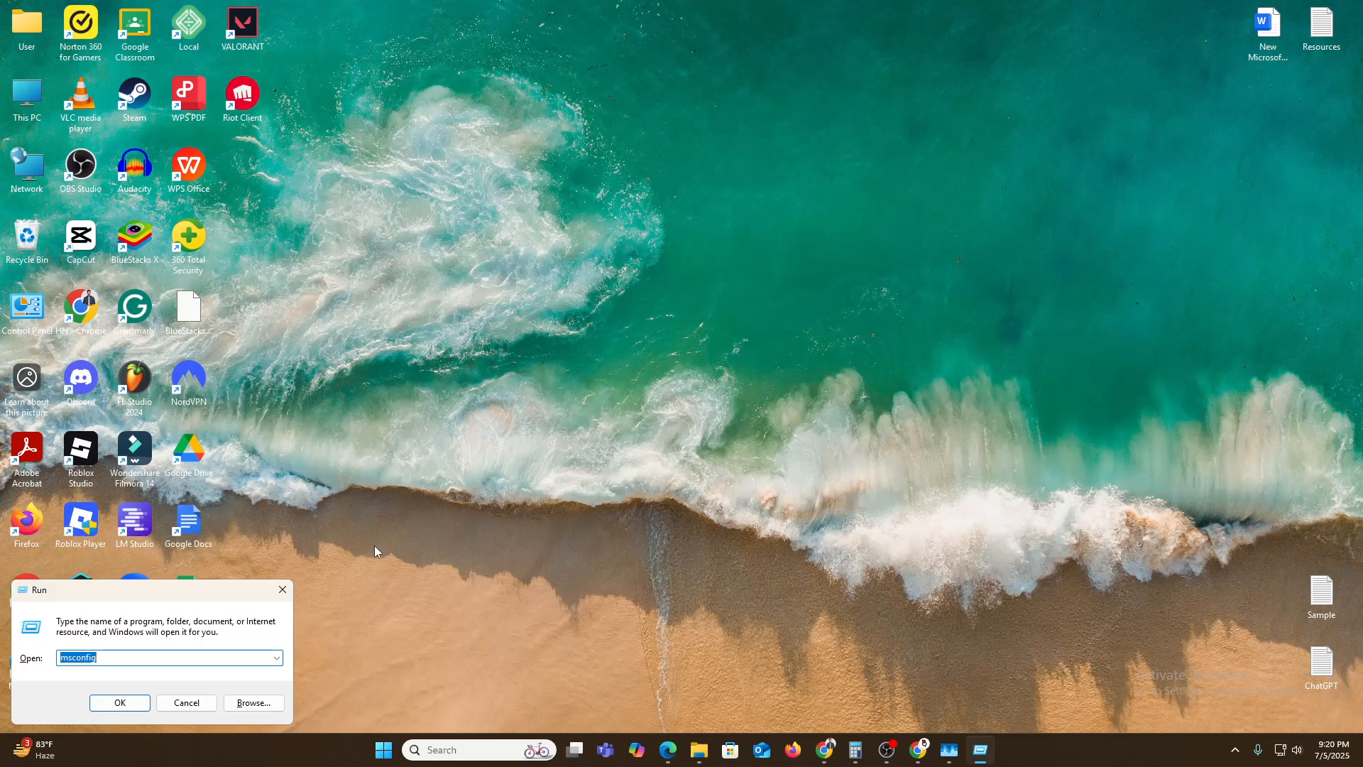
text(p)
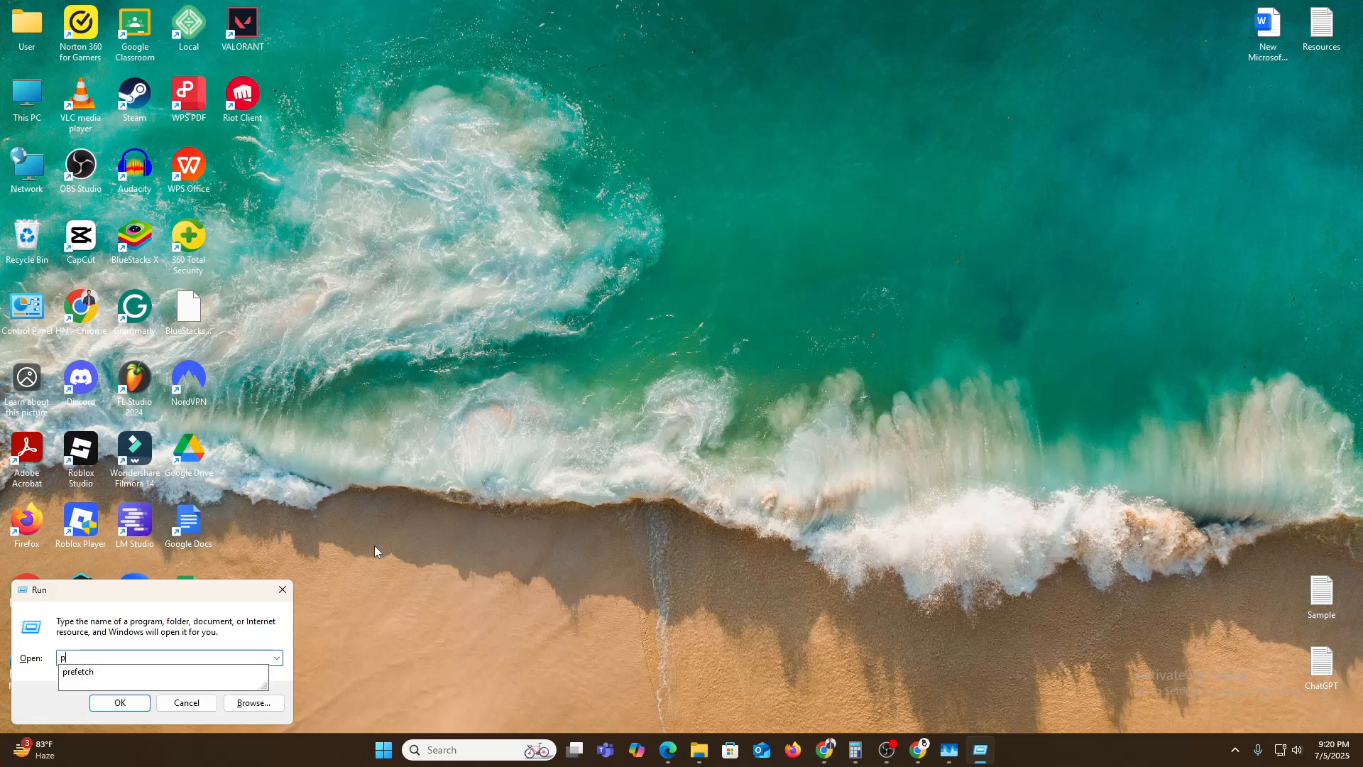
text(owercfg.cpl)
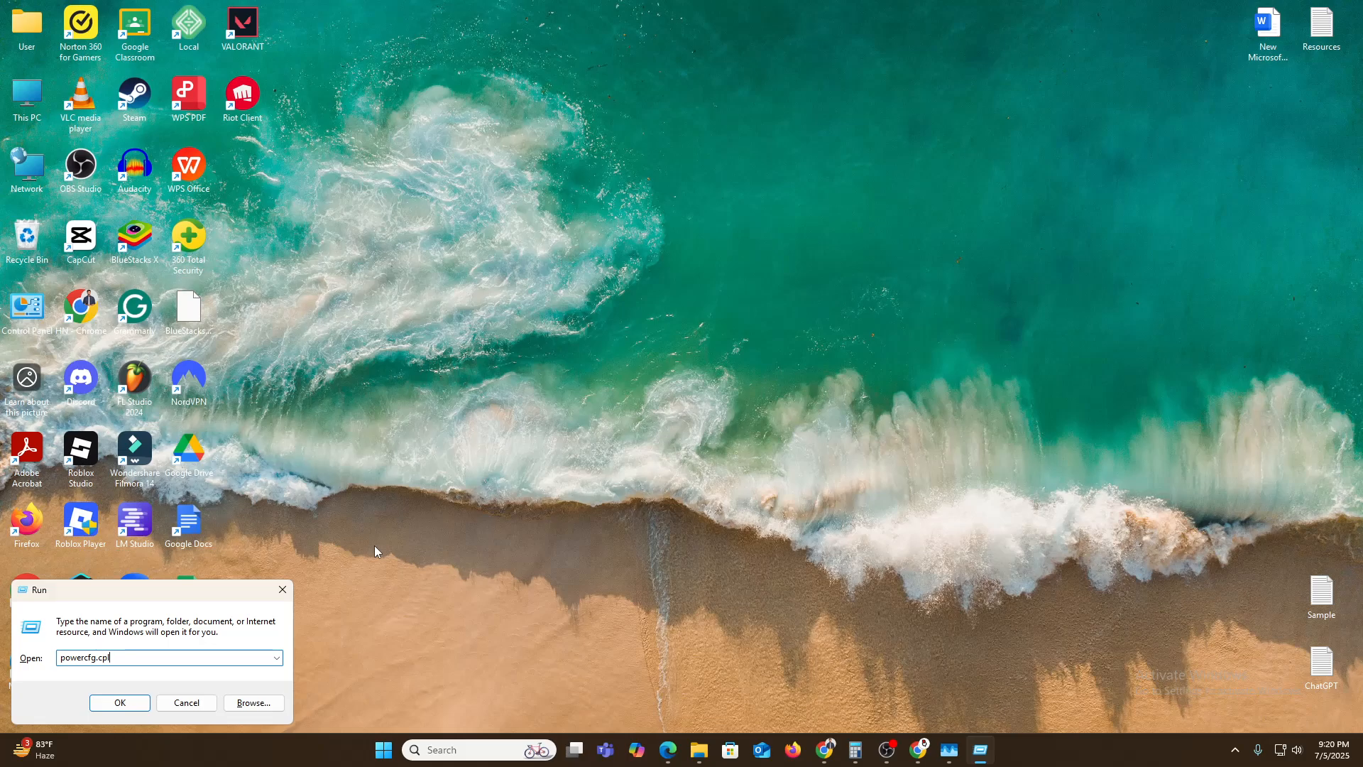
key(Return)
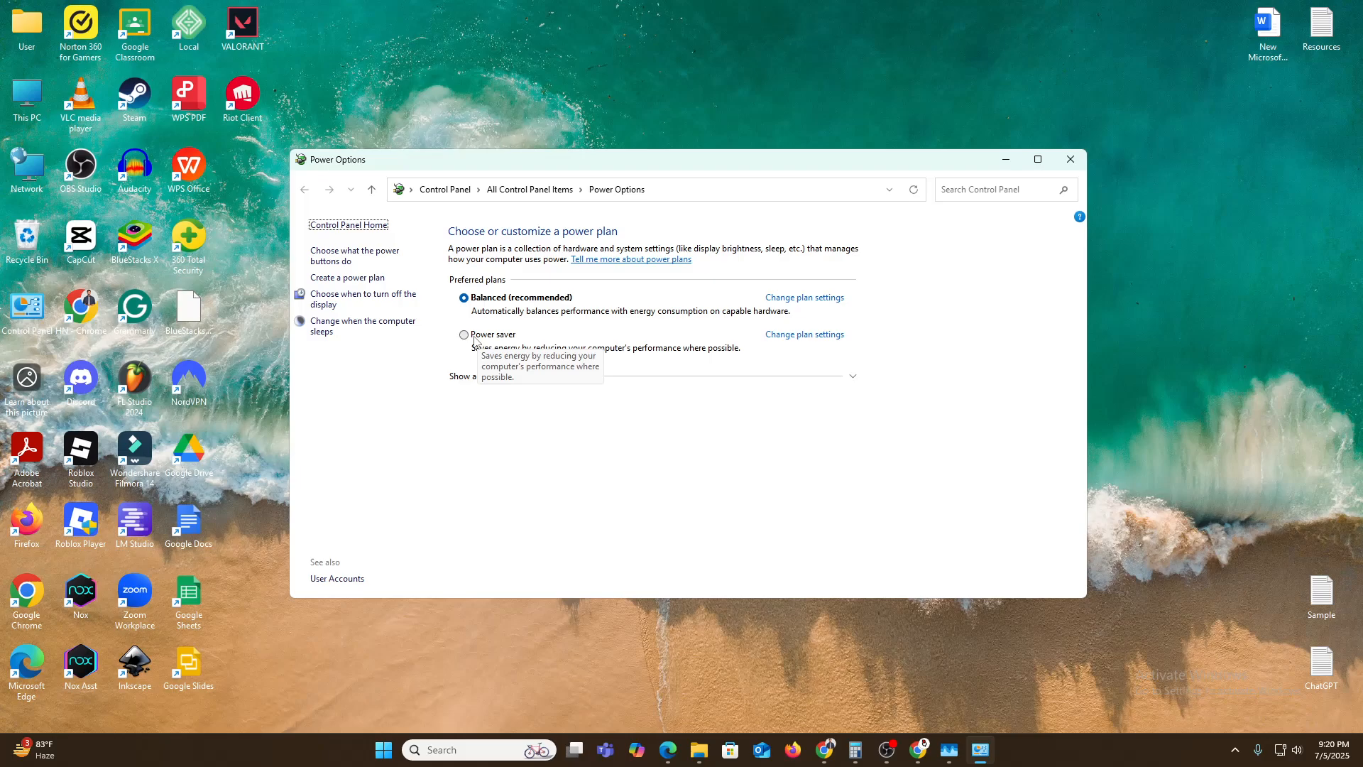
click(800, 298)
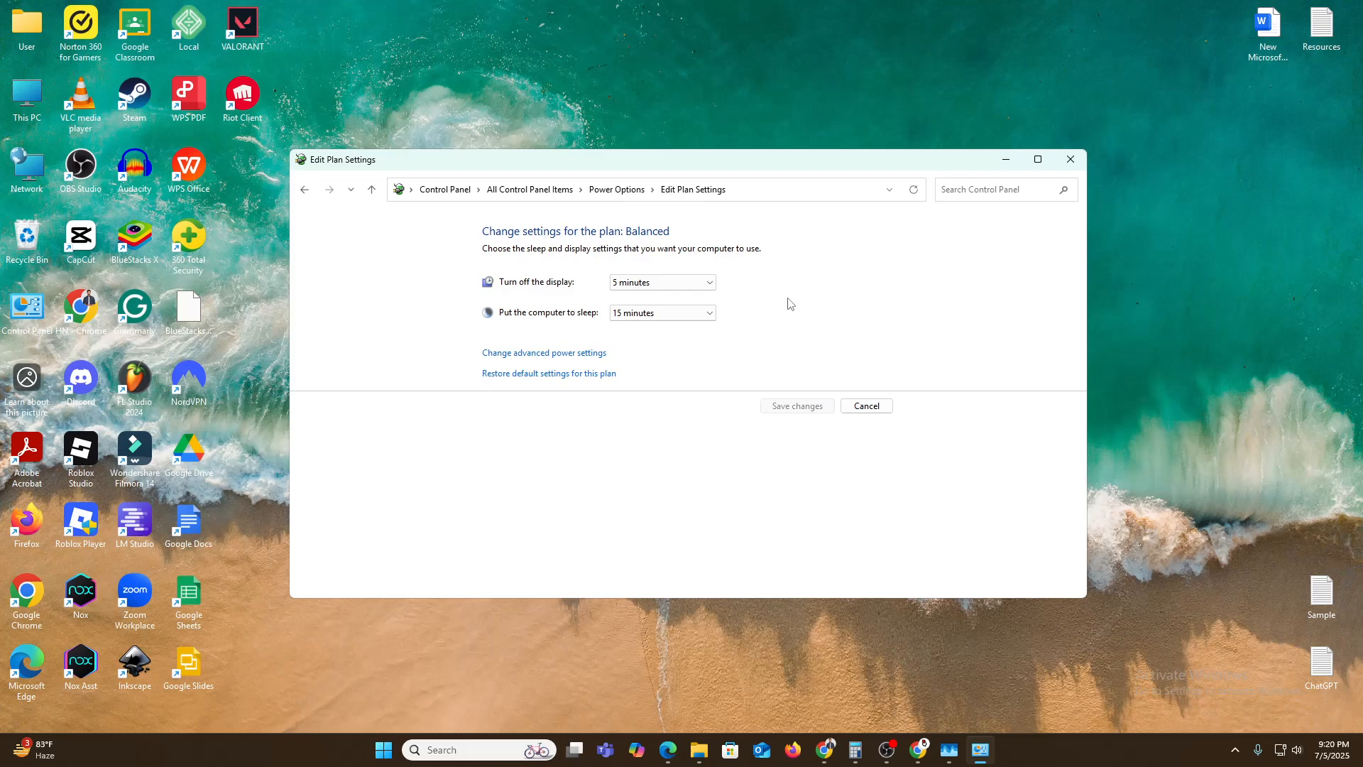
click(527, 359)
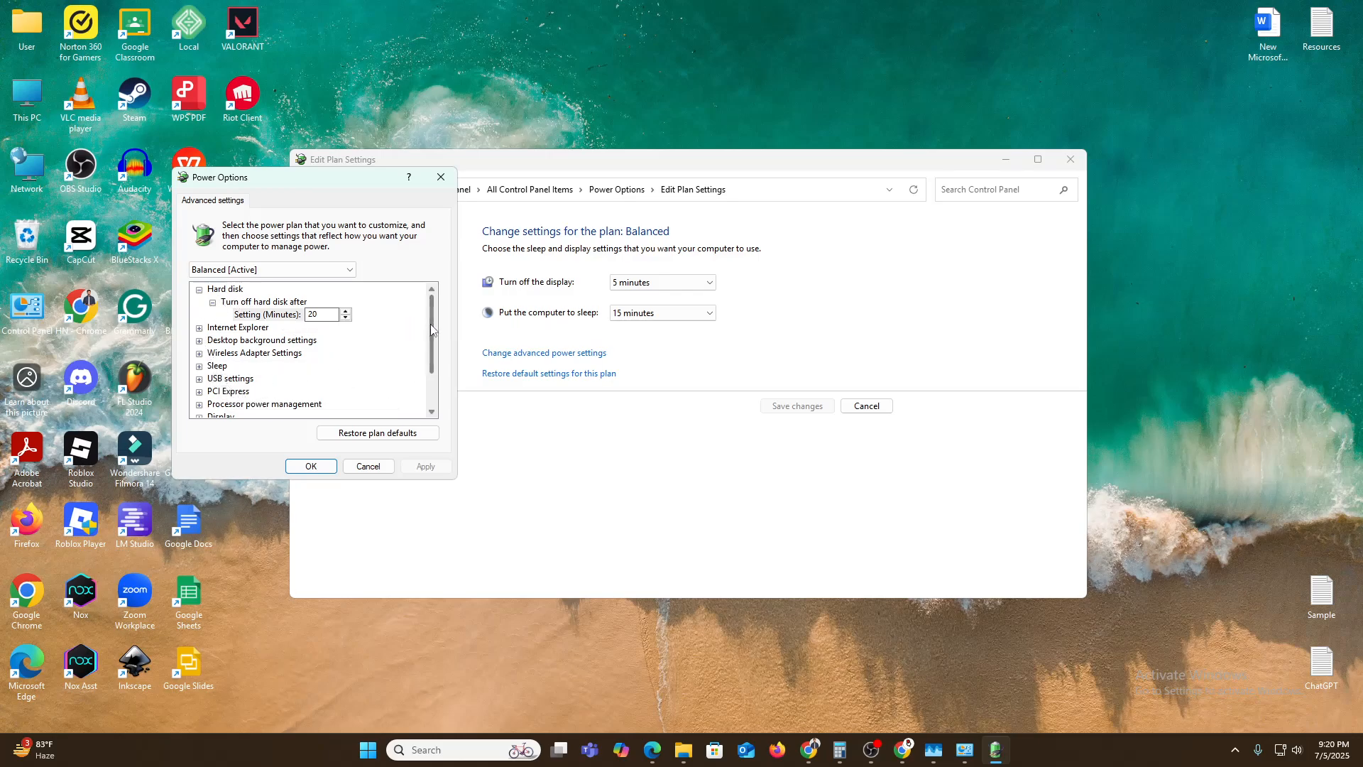
- Set the minimum processor state under Processor power management to 5% and accept the settings
drag(431, 328, 431, 346)
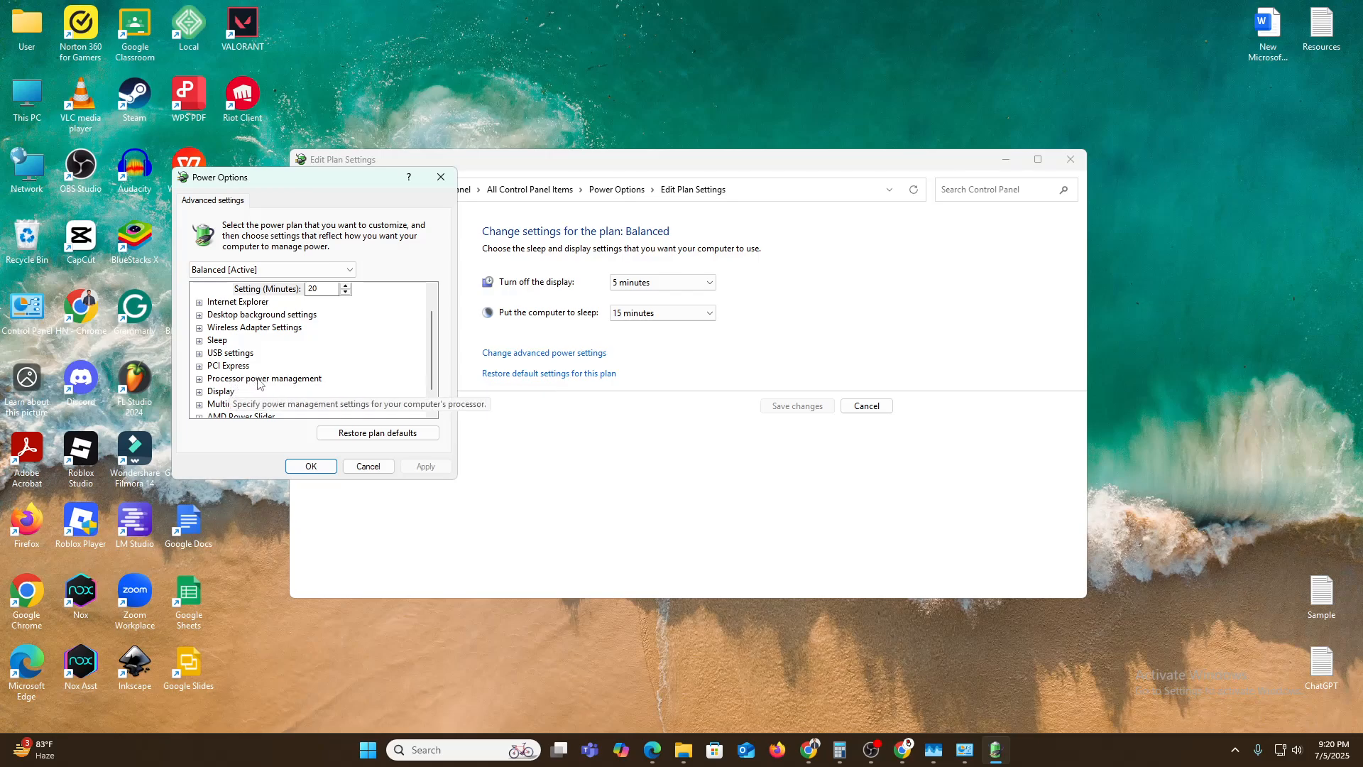
click(199, 380)
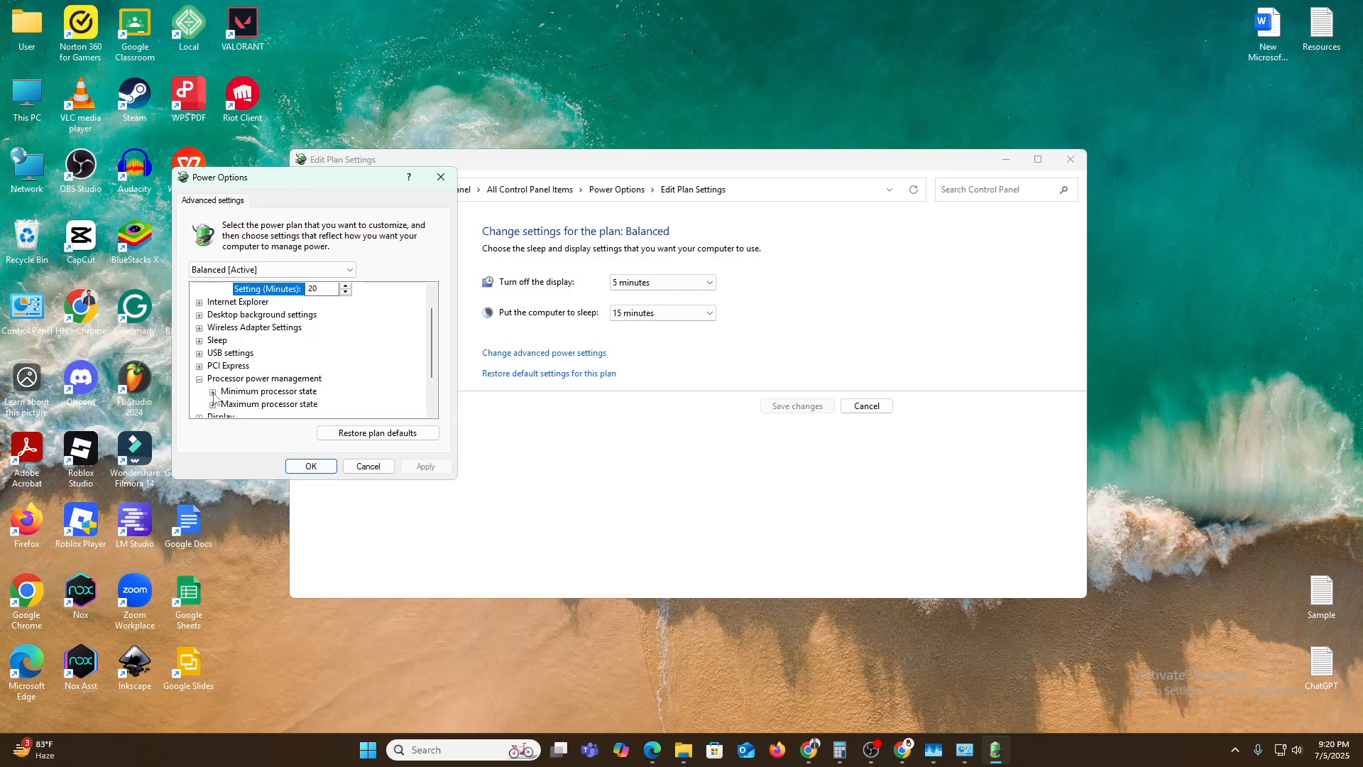
click(213, 392)
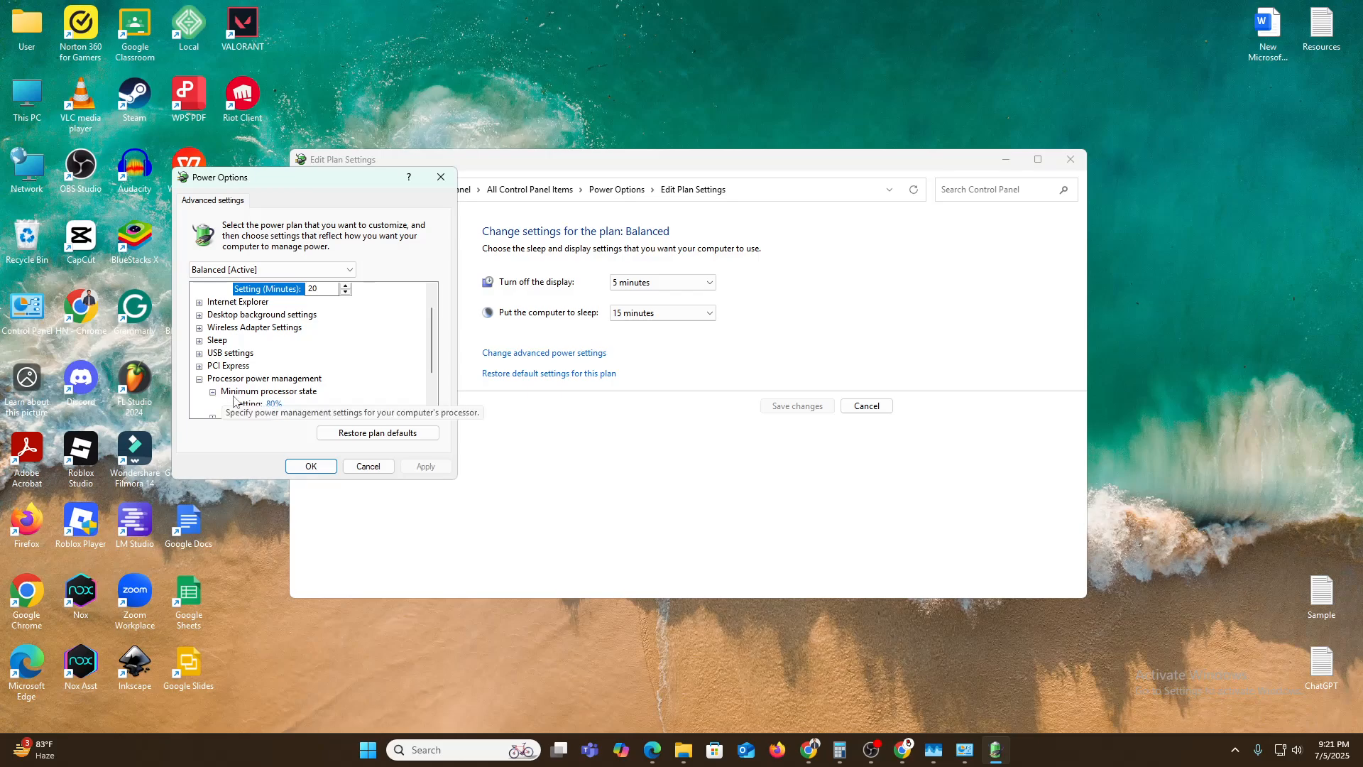
click(273, 404)
double_click(291, 410)
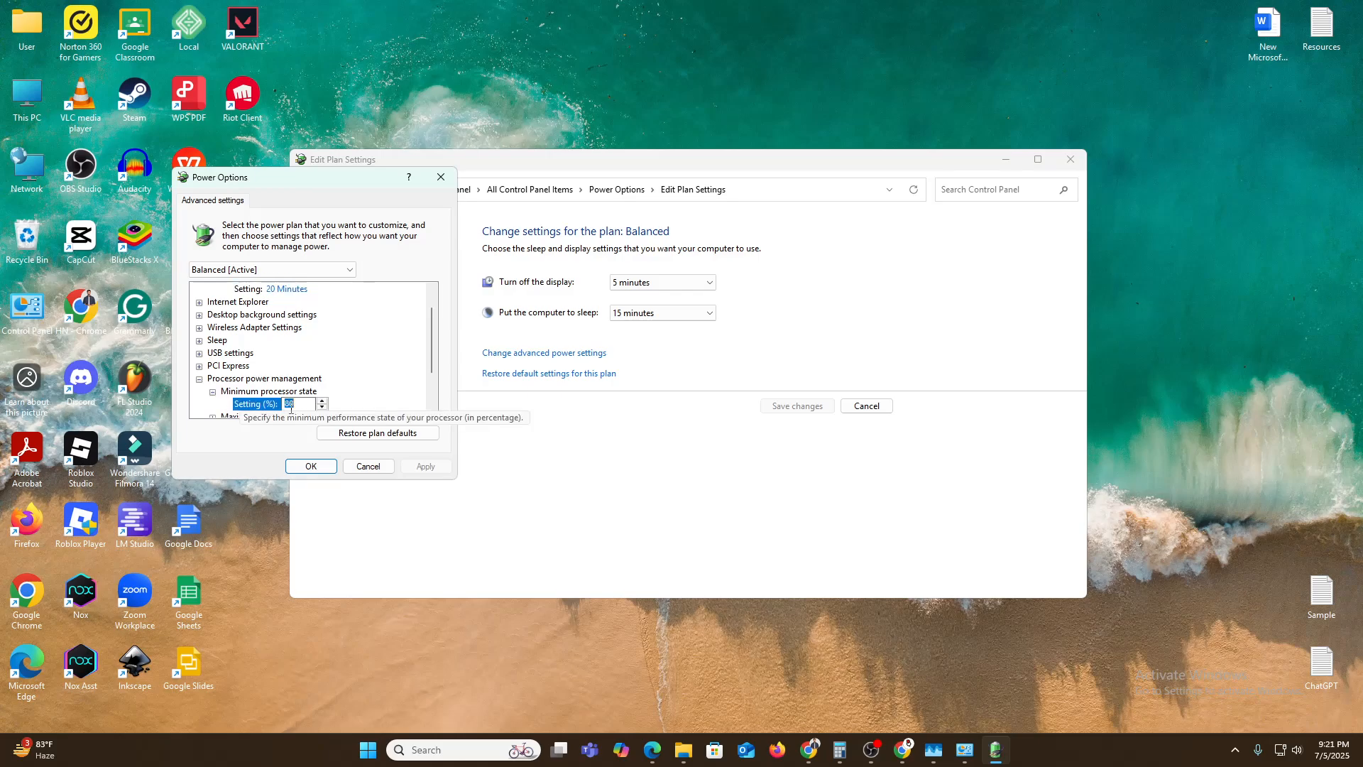
text(50)
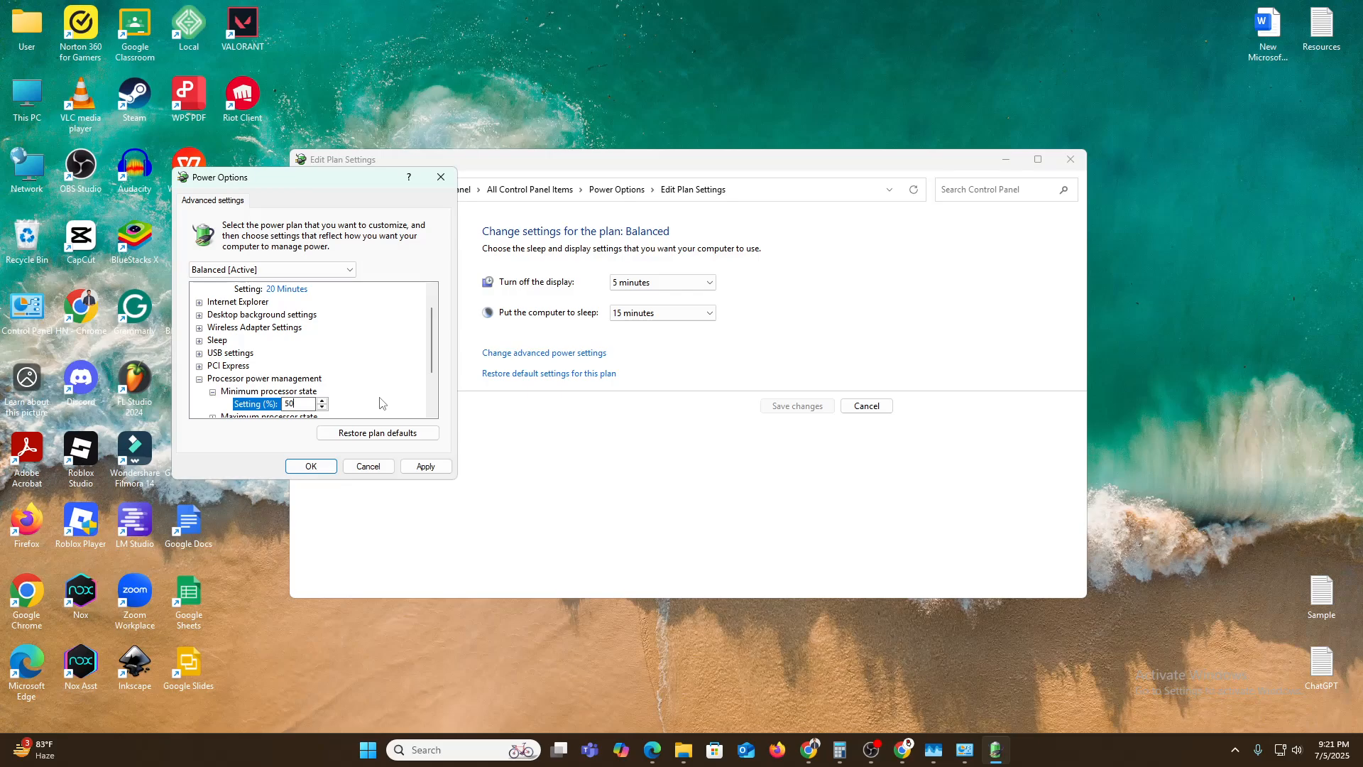
key(BackSpace)
click(319, 468)
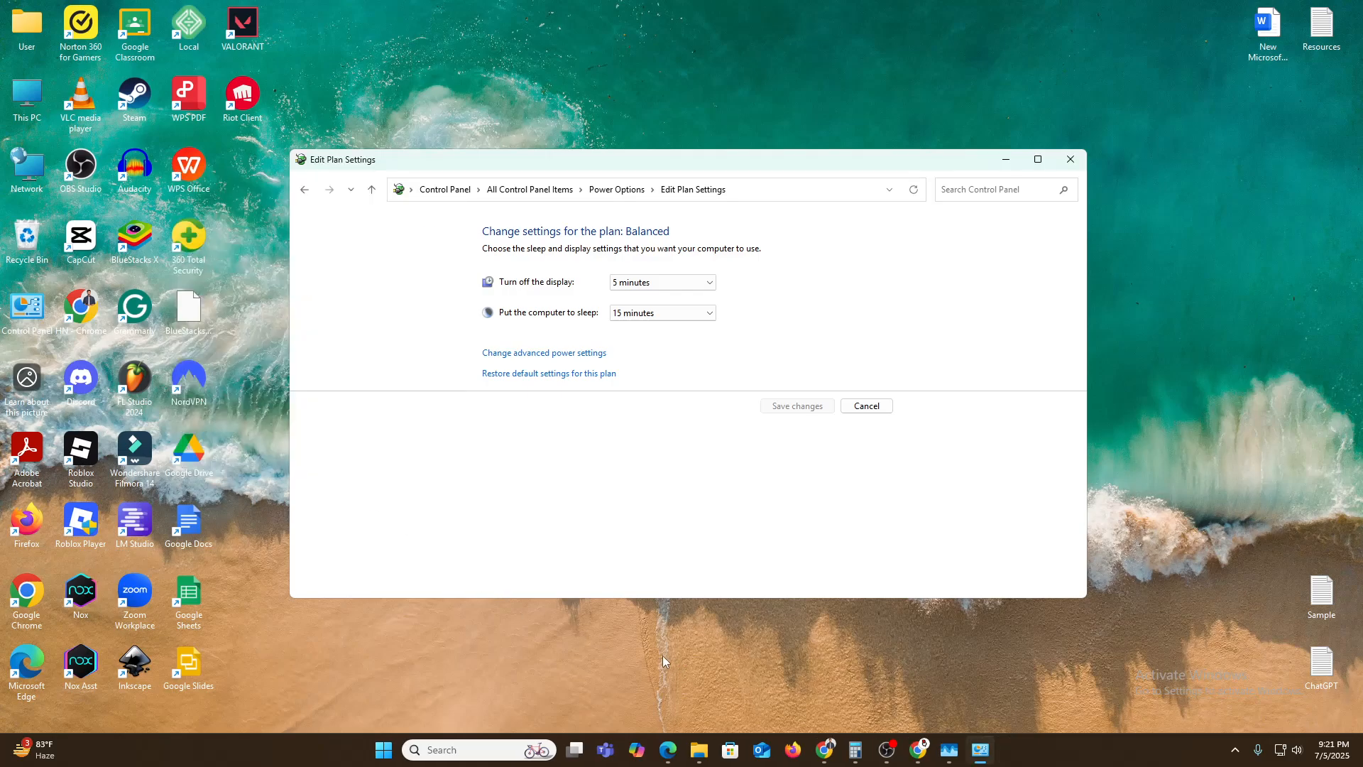
- Check the GPU 0 utilization, memory and temperature in Task Manager's performance view
click(953, 752)
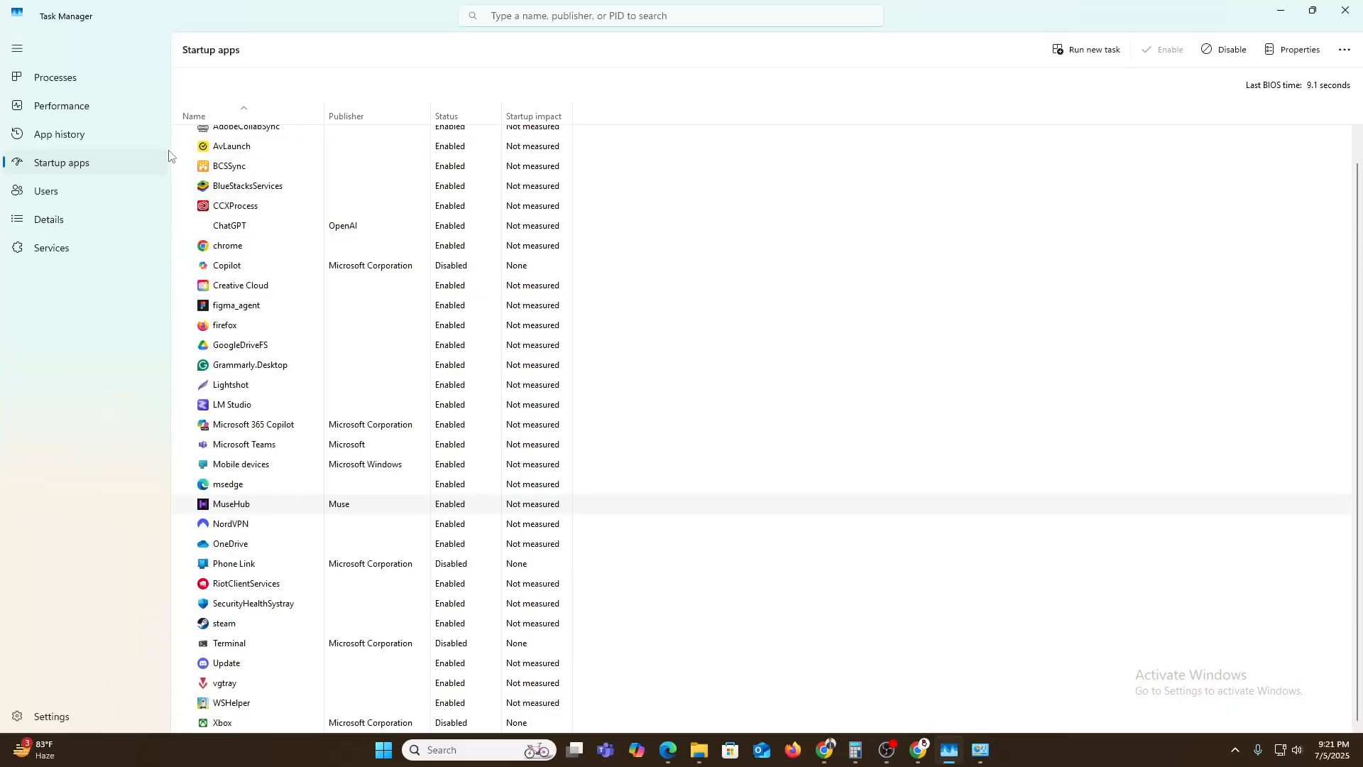
click(63, 107)
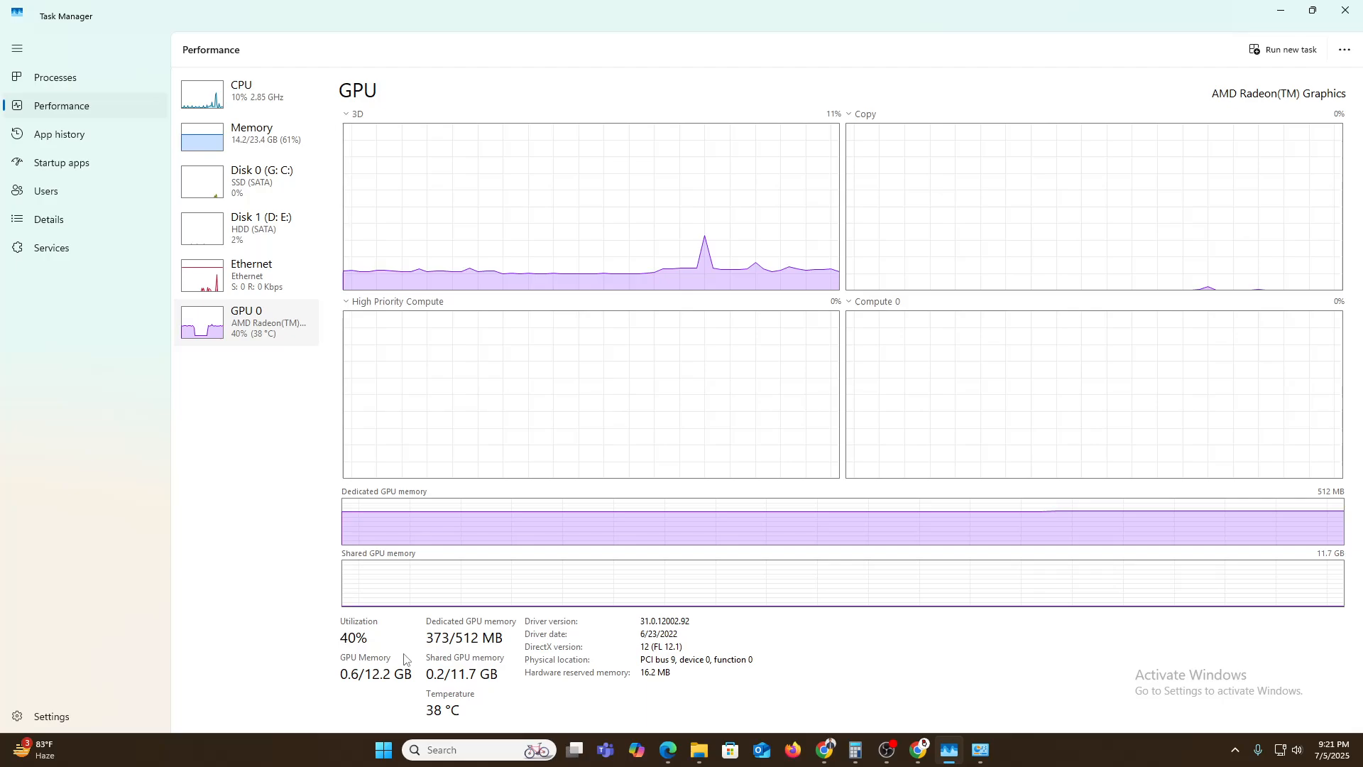
click(1282, 10)
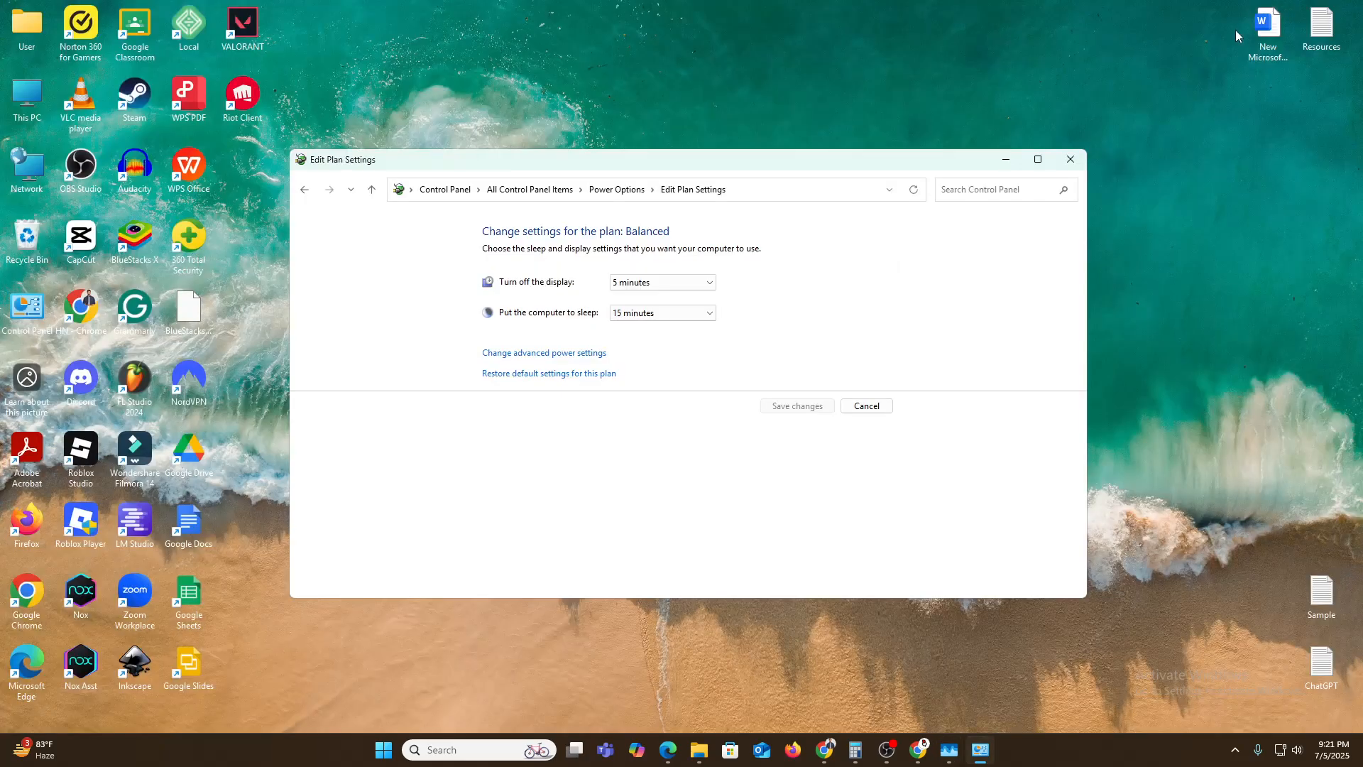
click(900, 751)
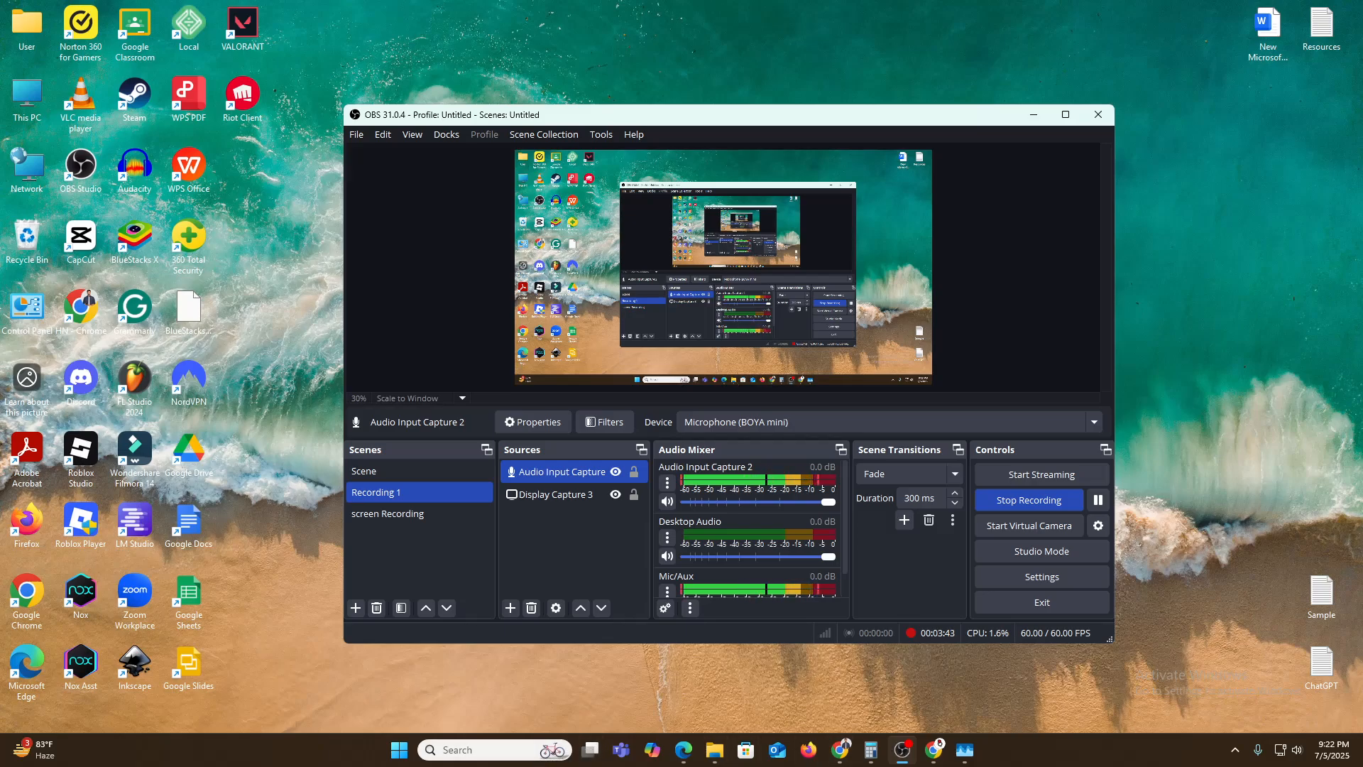
click(396, 750)
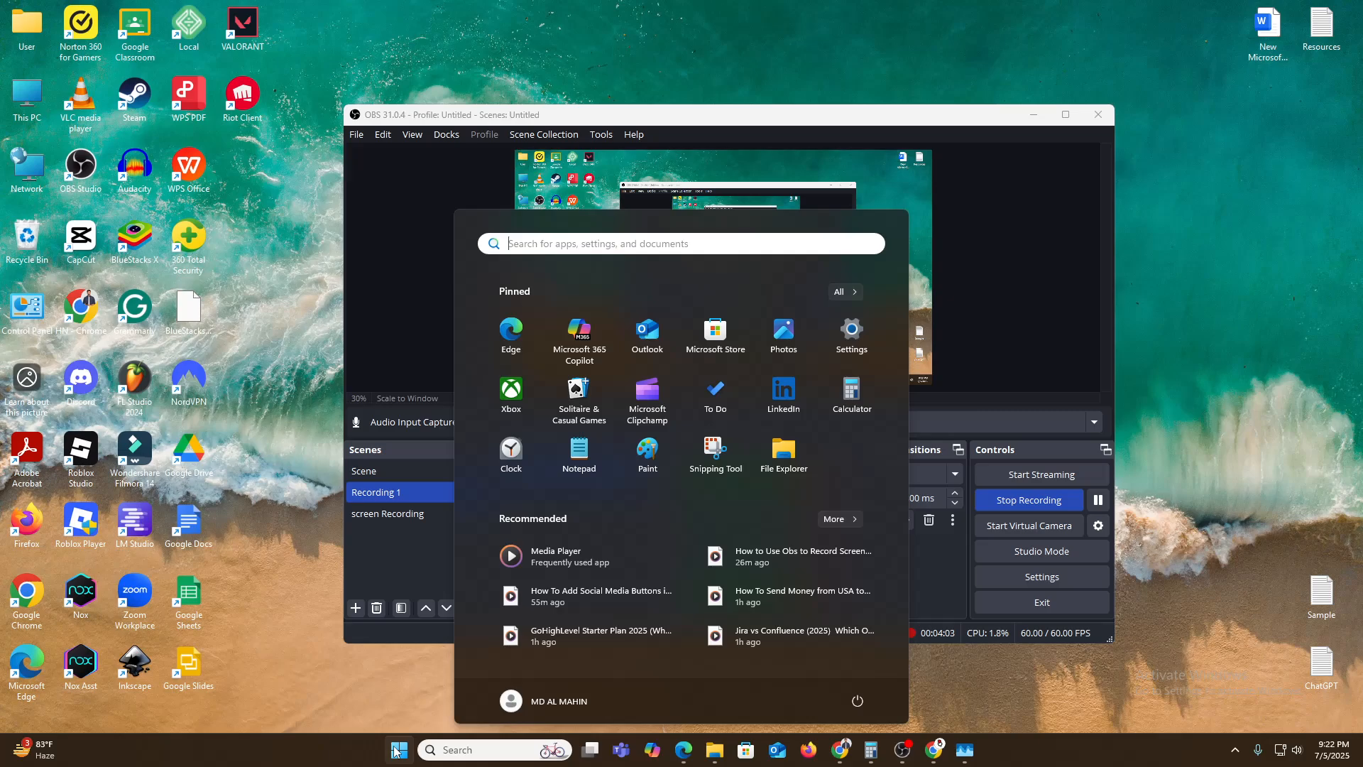
key(super+d)
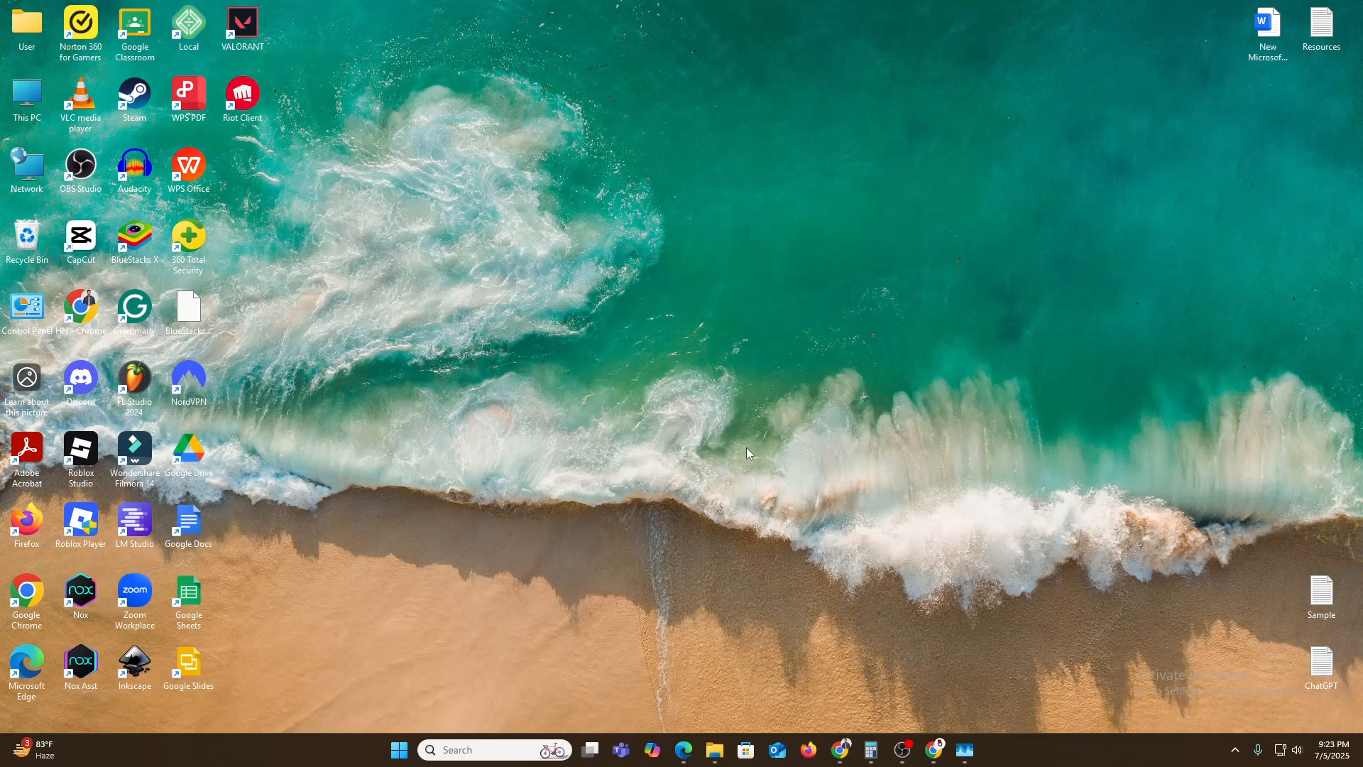
- Find and open Device Manager through Windows search, maximize it and expand the Display adapters category
click(462, 750)
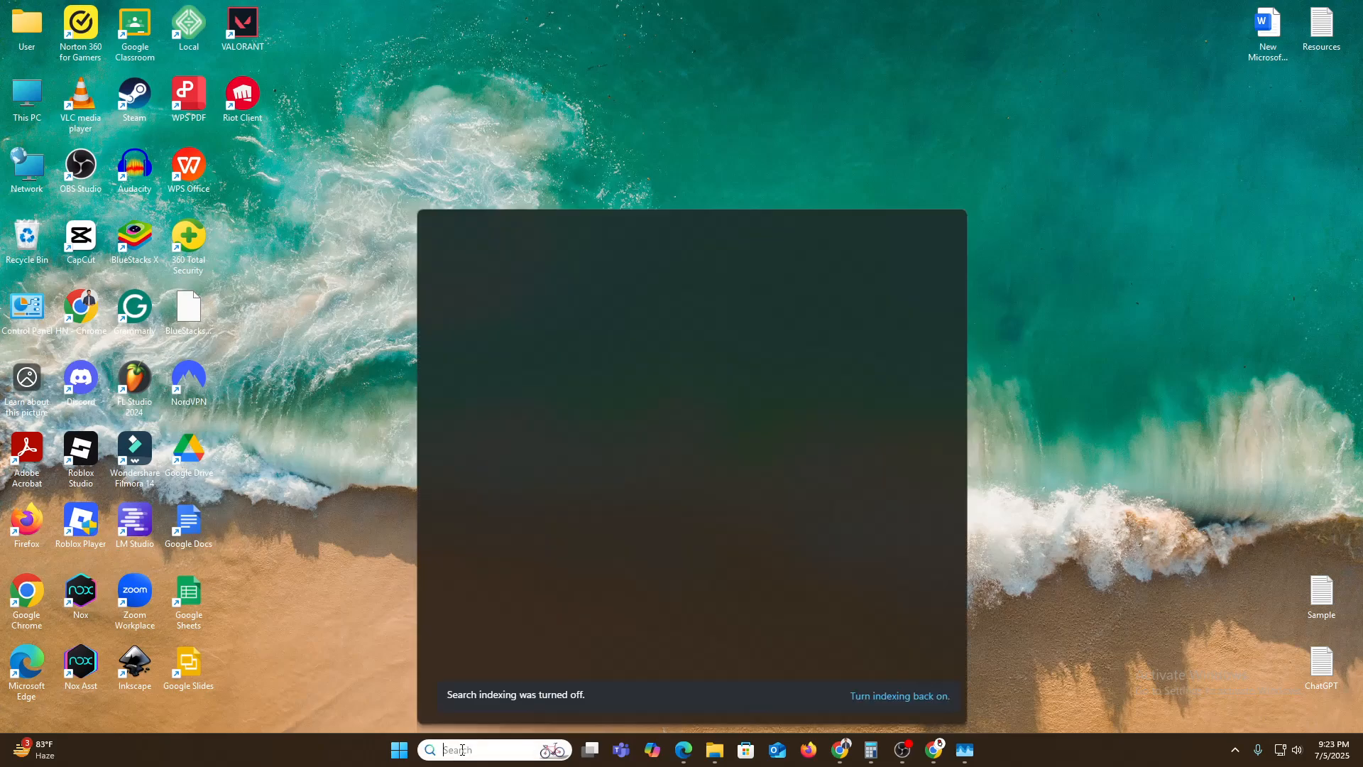
text(div)
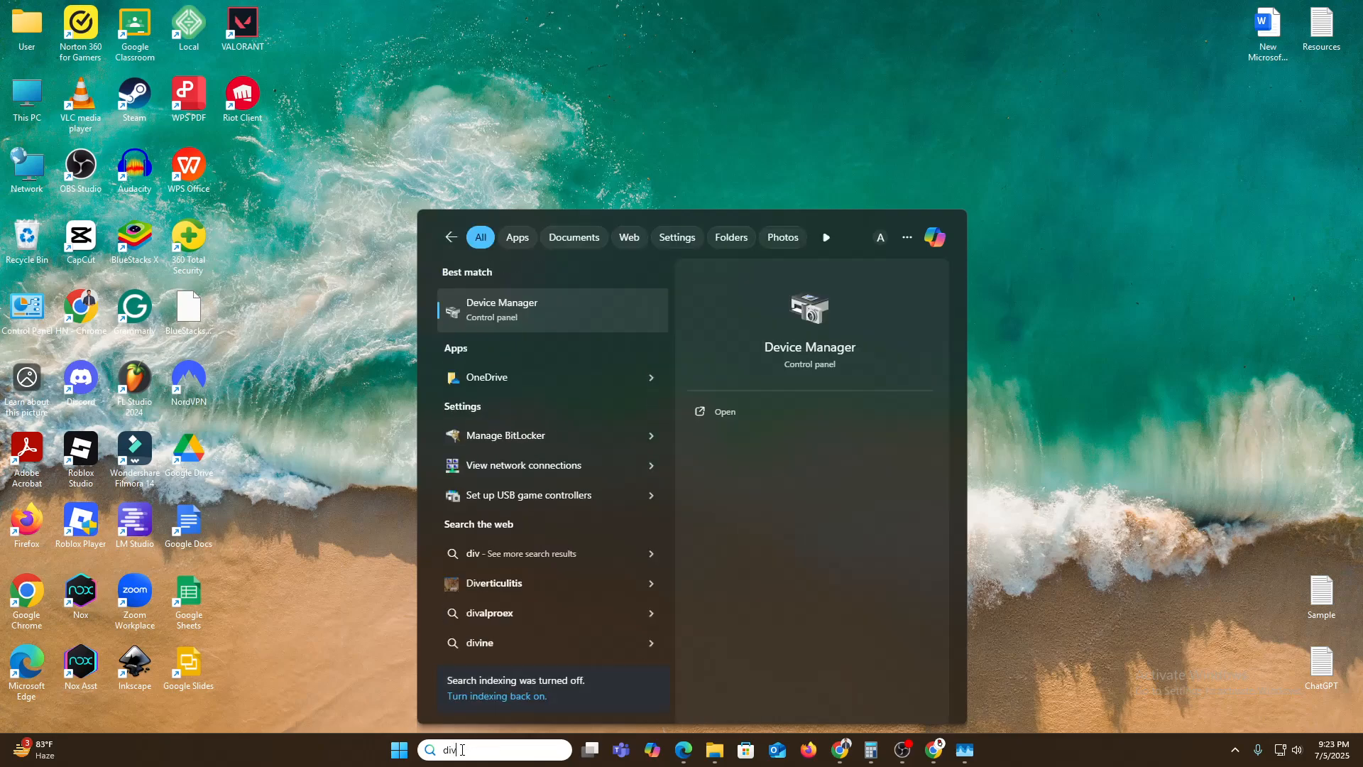
click(507, 302)
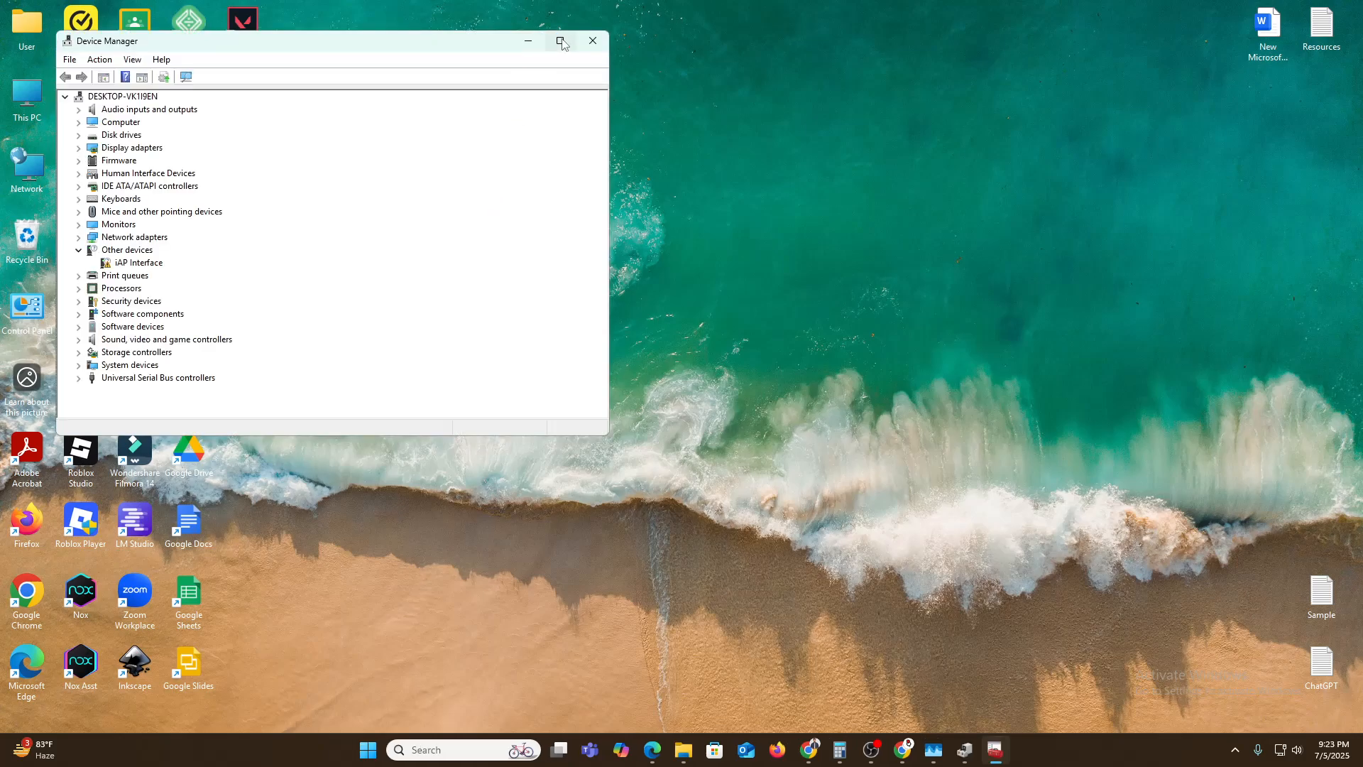
mouse_move(562, 44)
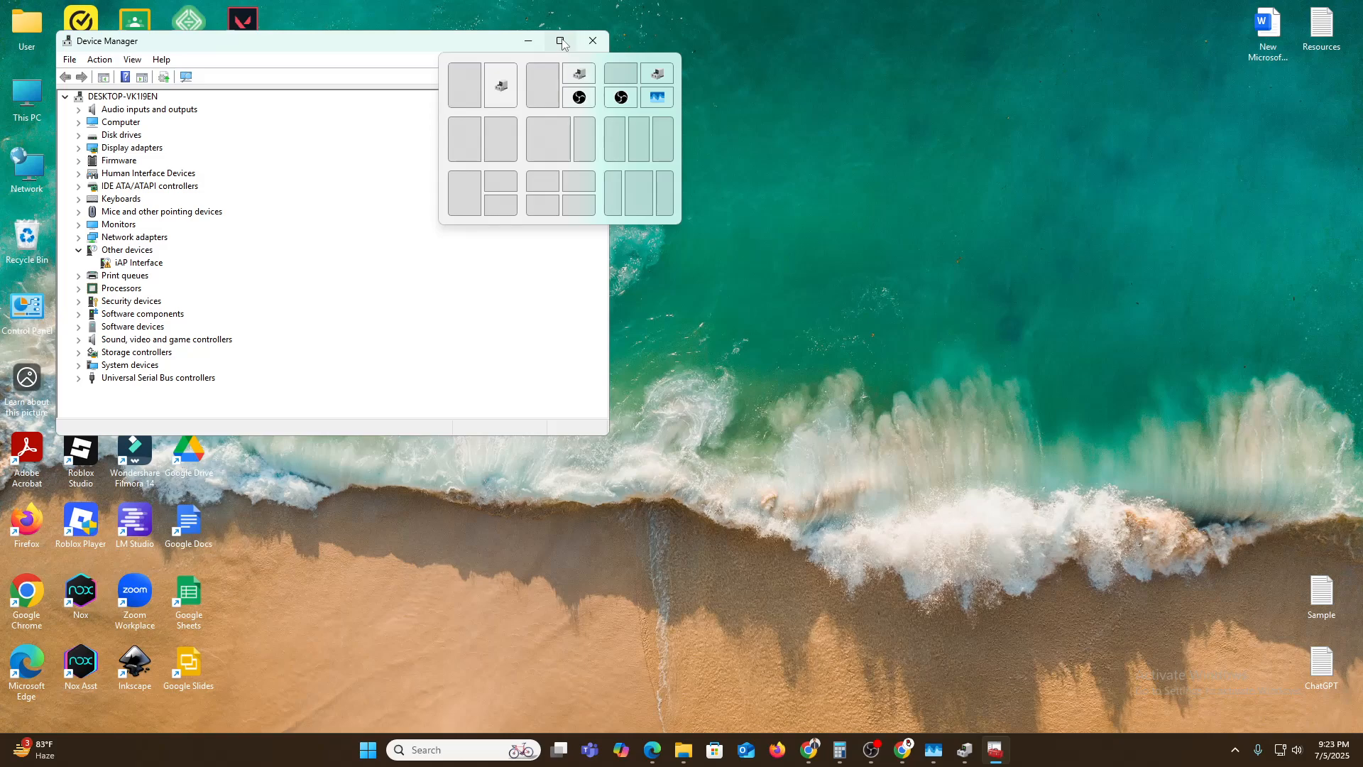
click(561, 42)
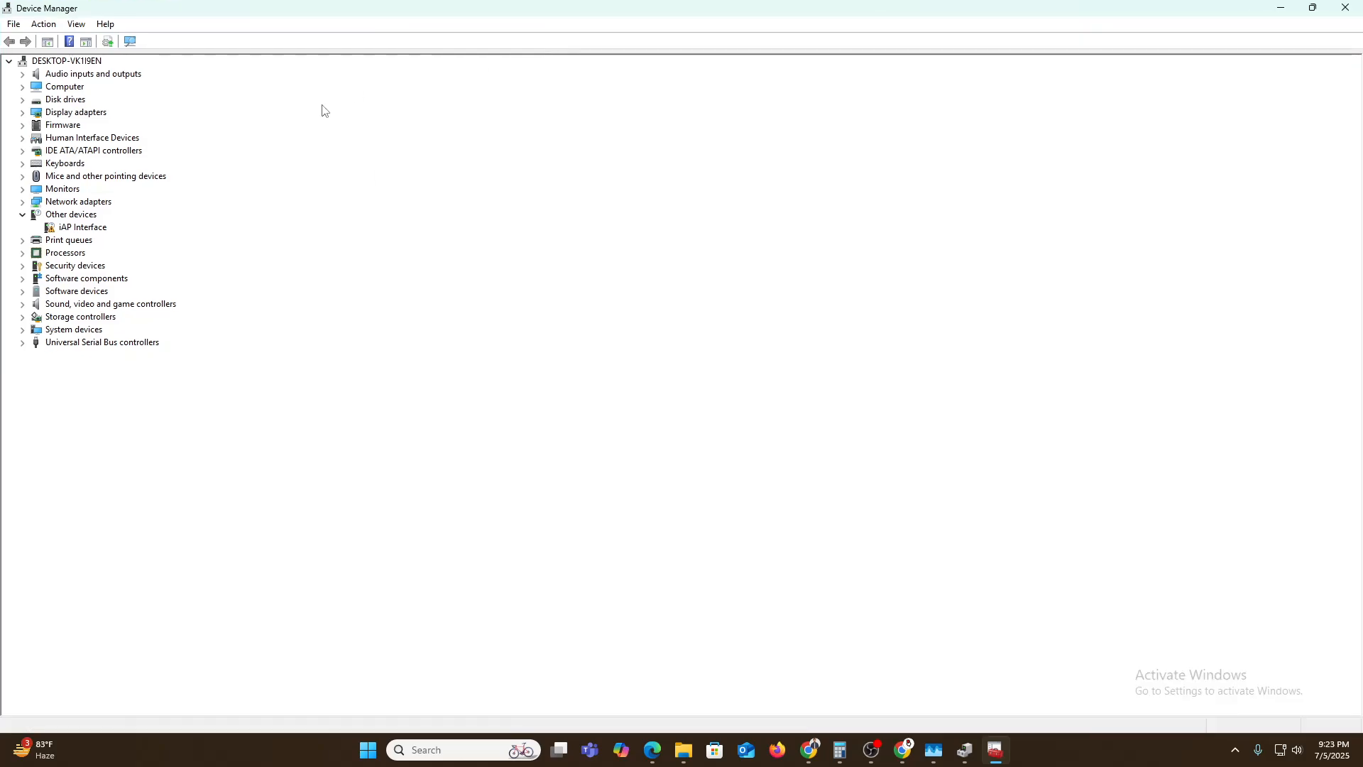
click(24, 112)
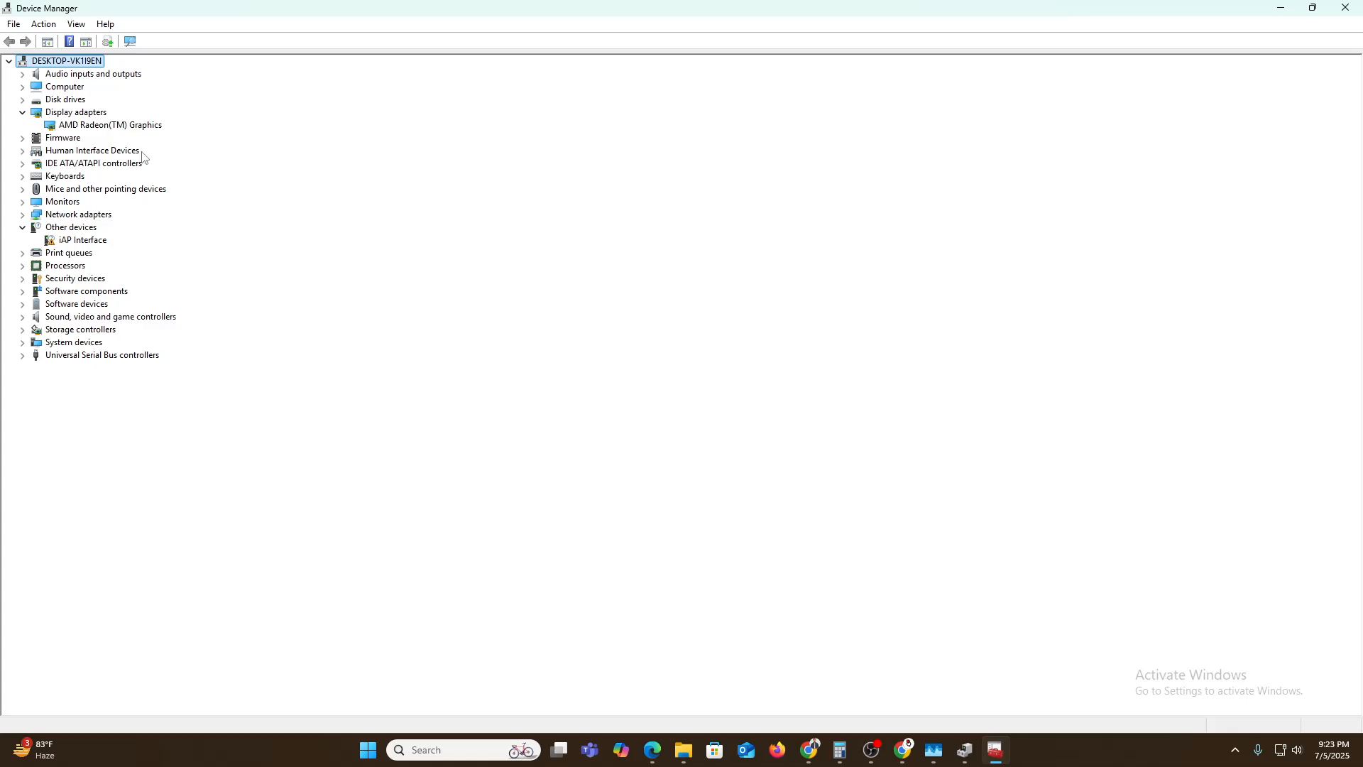
- Review the driver actions offered for the AMD Radeon(TM) Graphics adapter and minimize both Device Manager windows
click(99, 126)
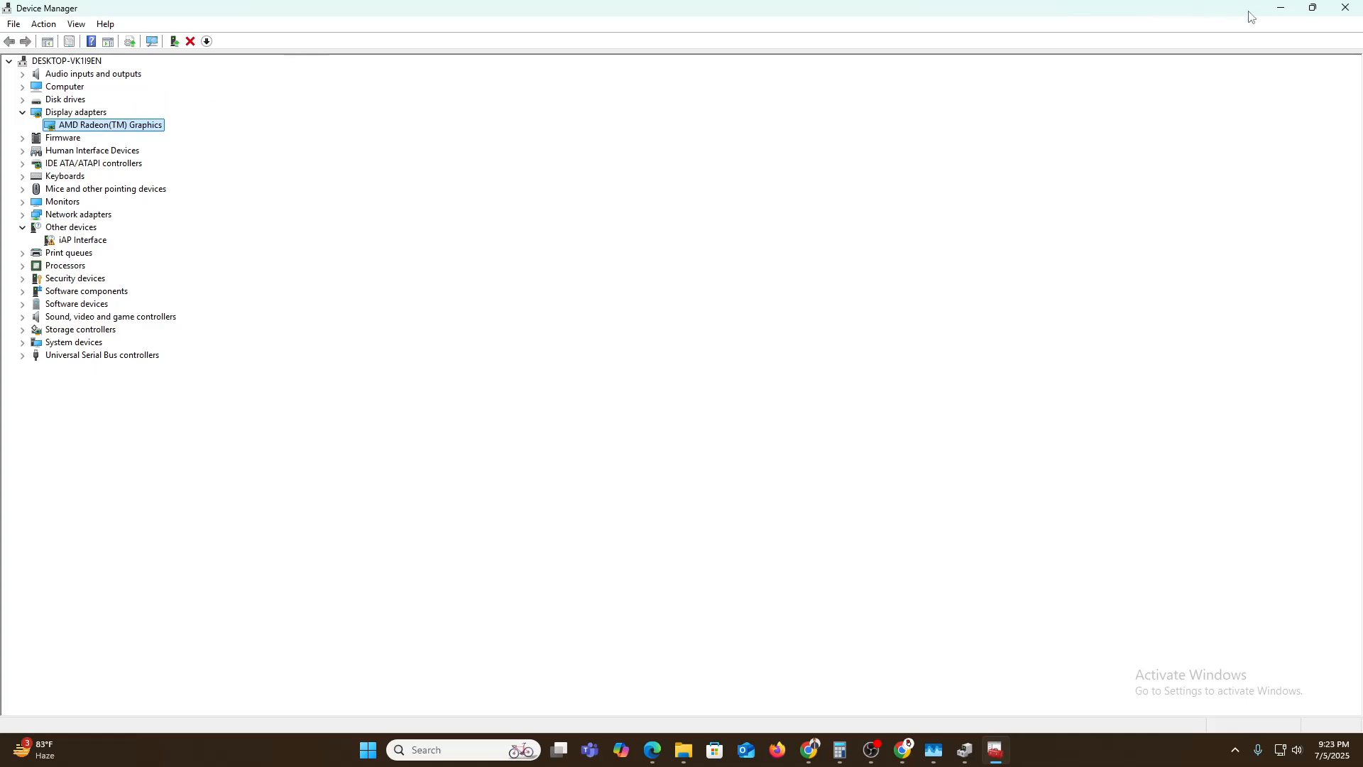
click(1278, 10)
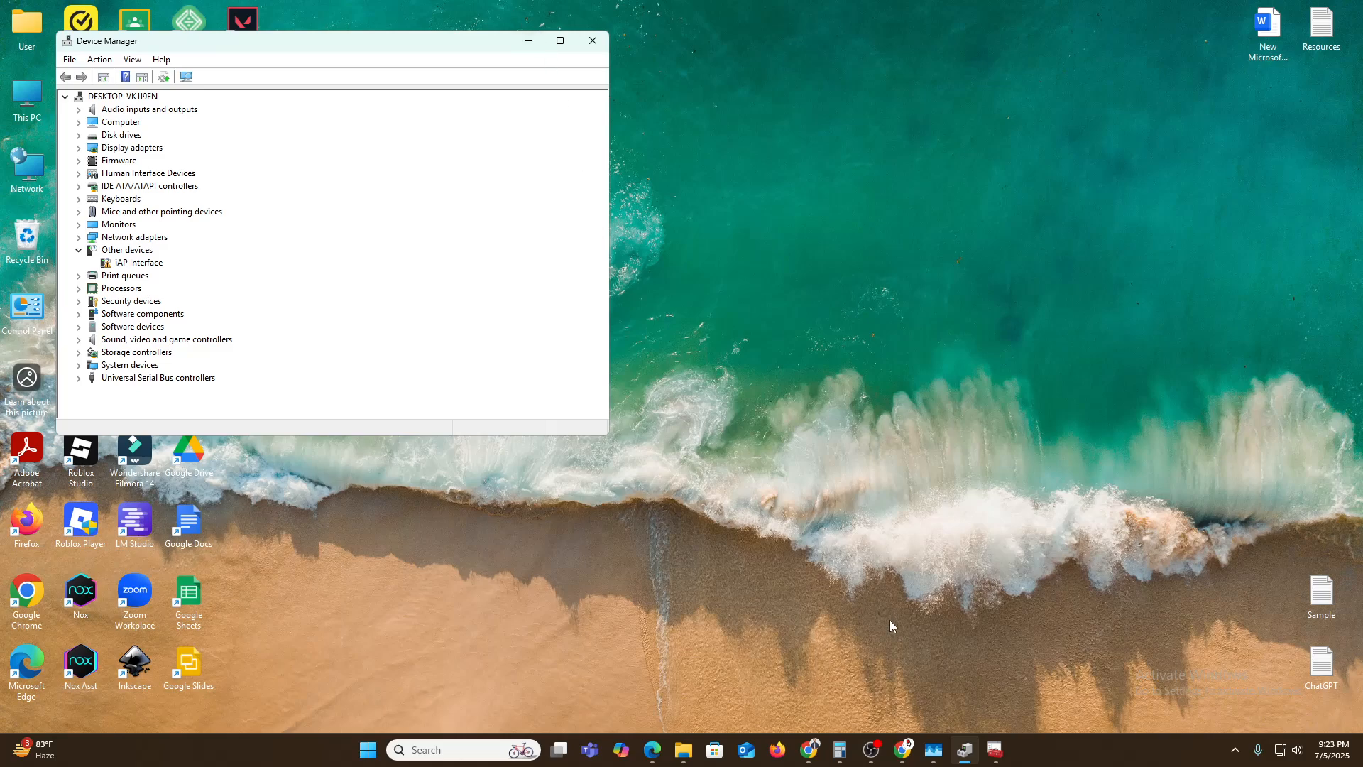
click(528, 40)
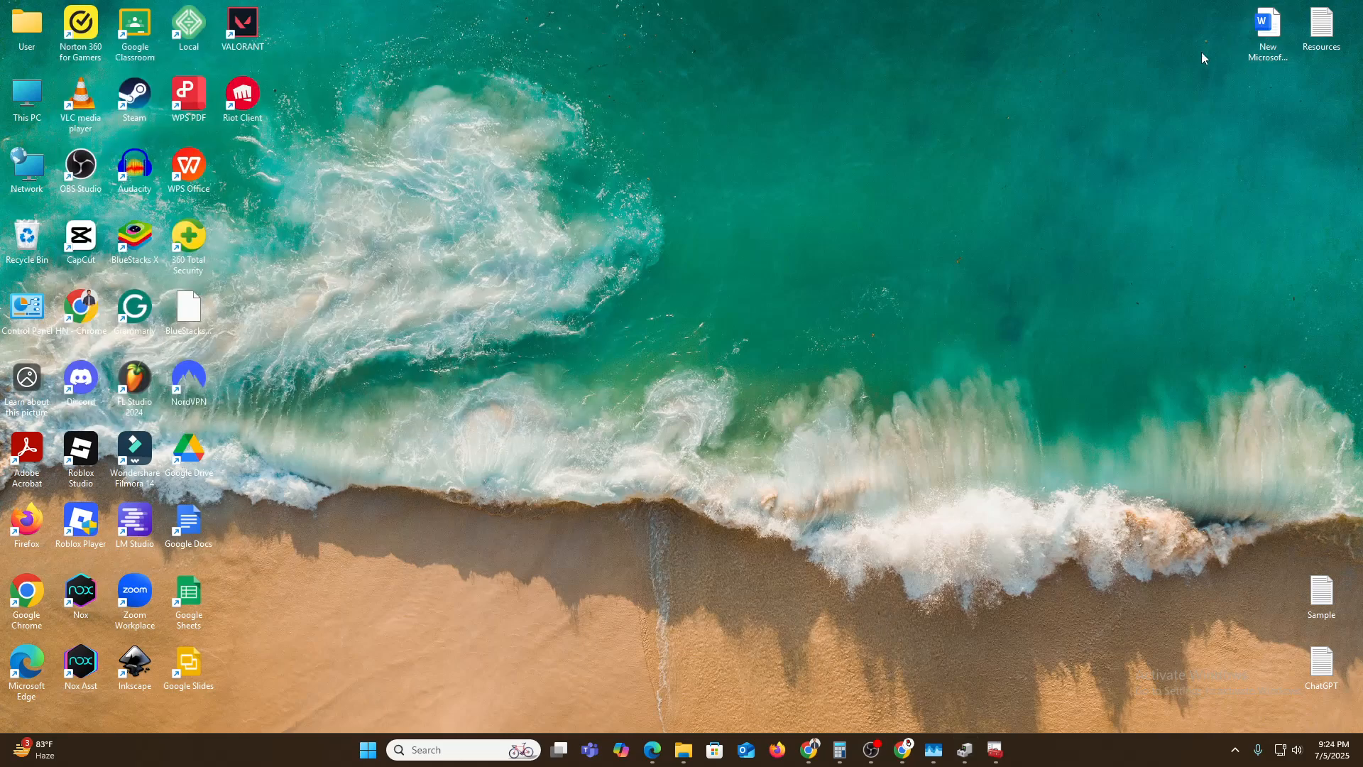
click(994, 749)
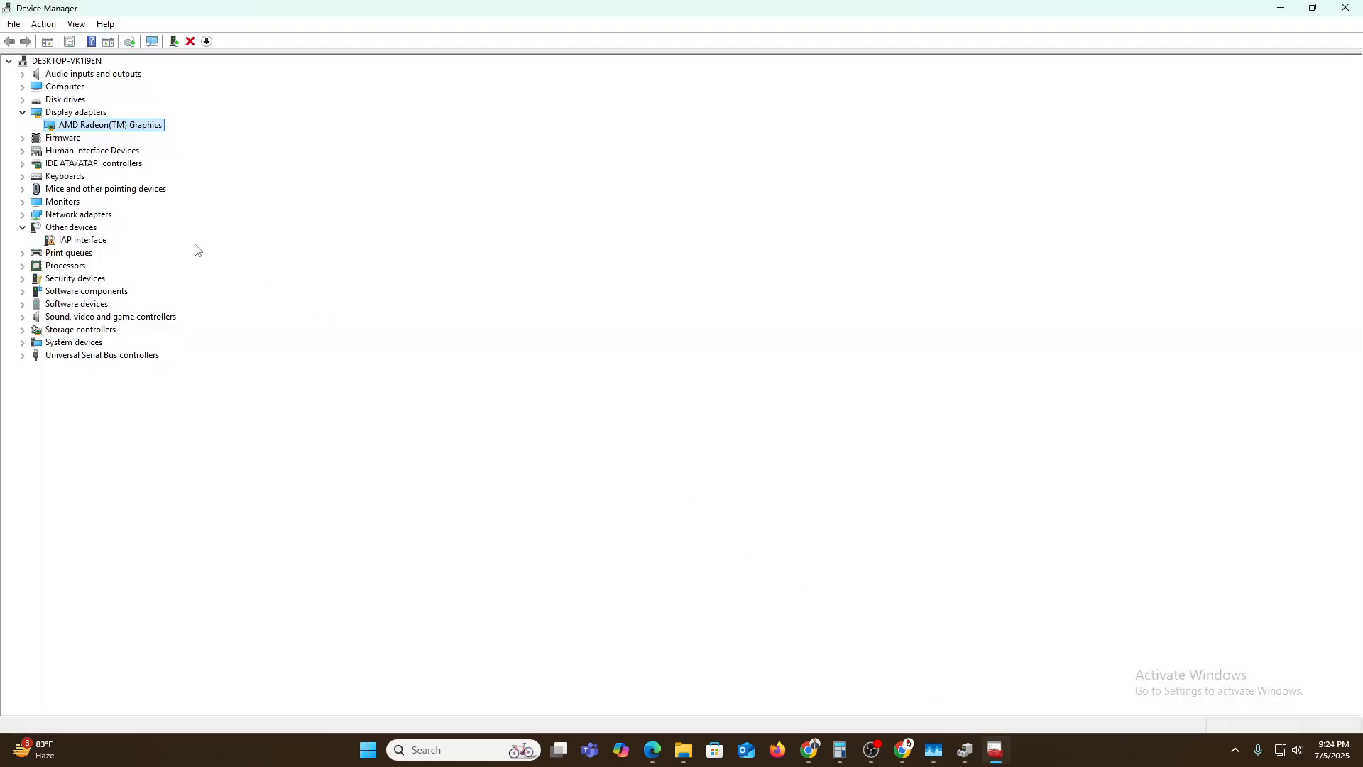
right_click(119, 126)
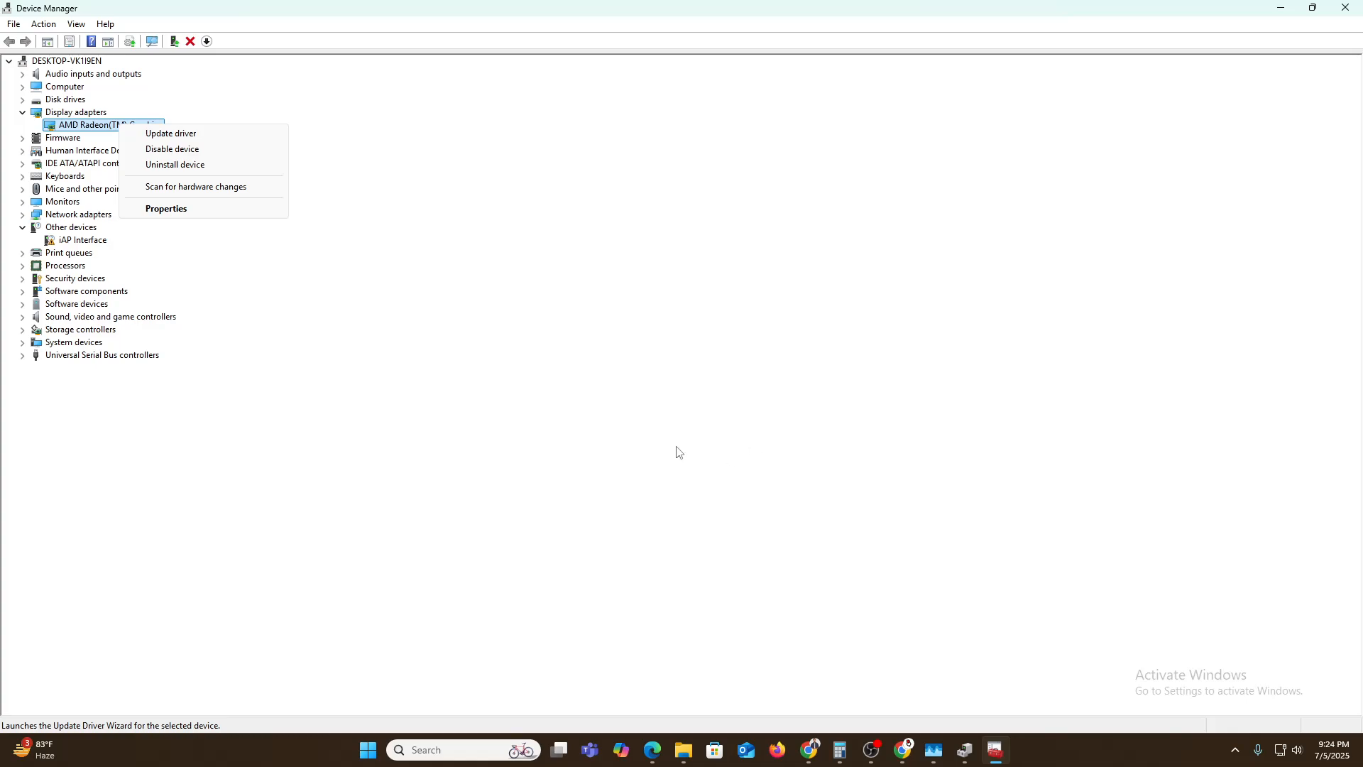
click(1281, 8)
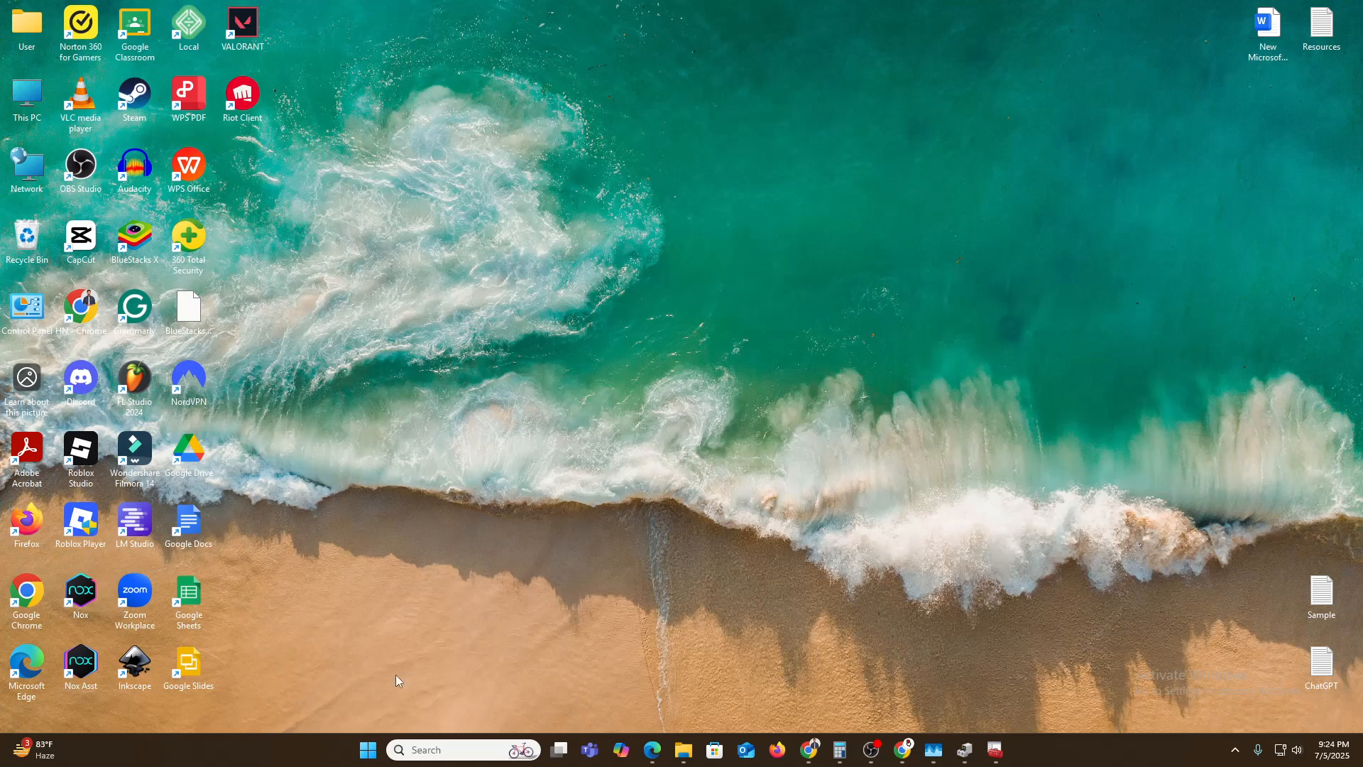
- Open Windows Settings and go to the Windows Security page under Privacy & security to review its protection areas and support links
click(367, 750)
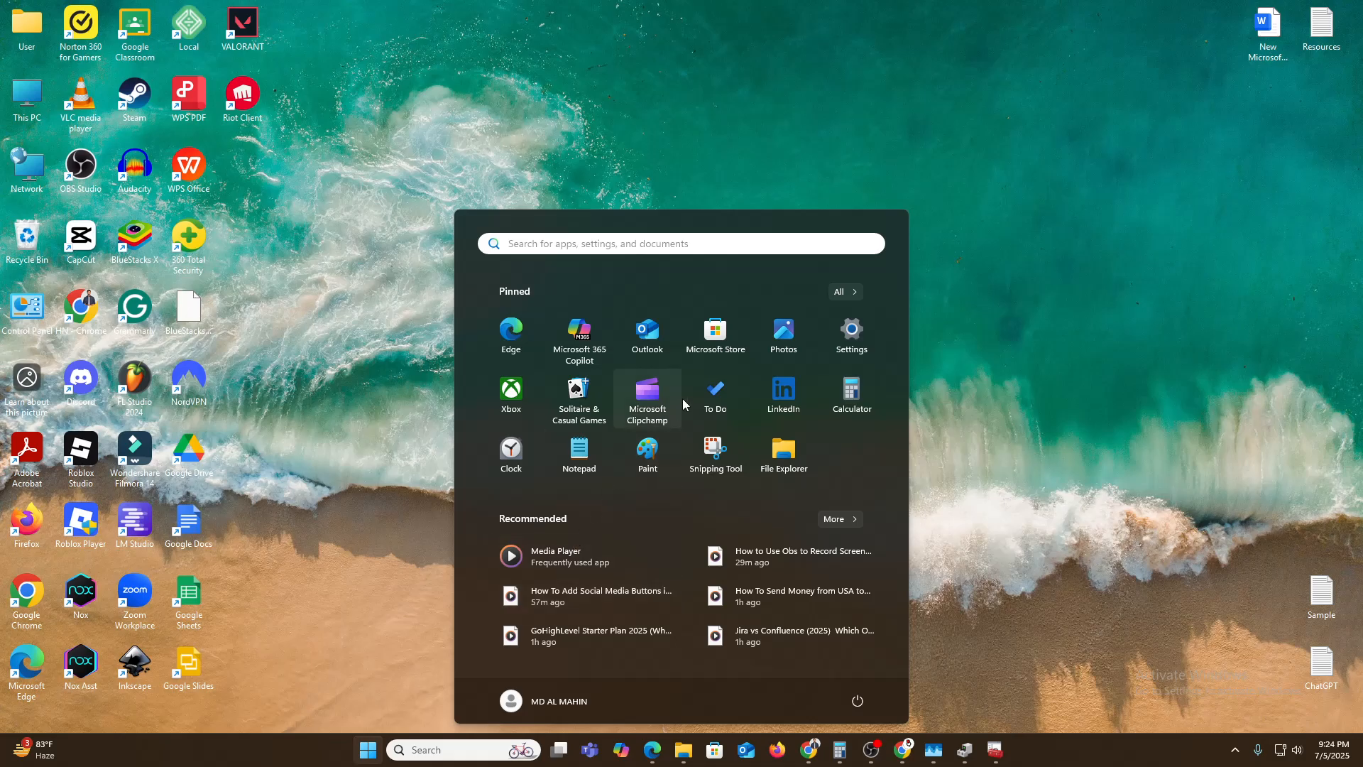
click(851, 337)
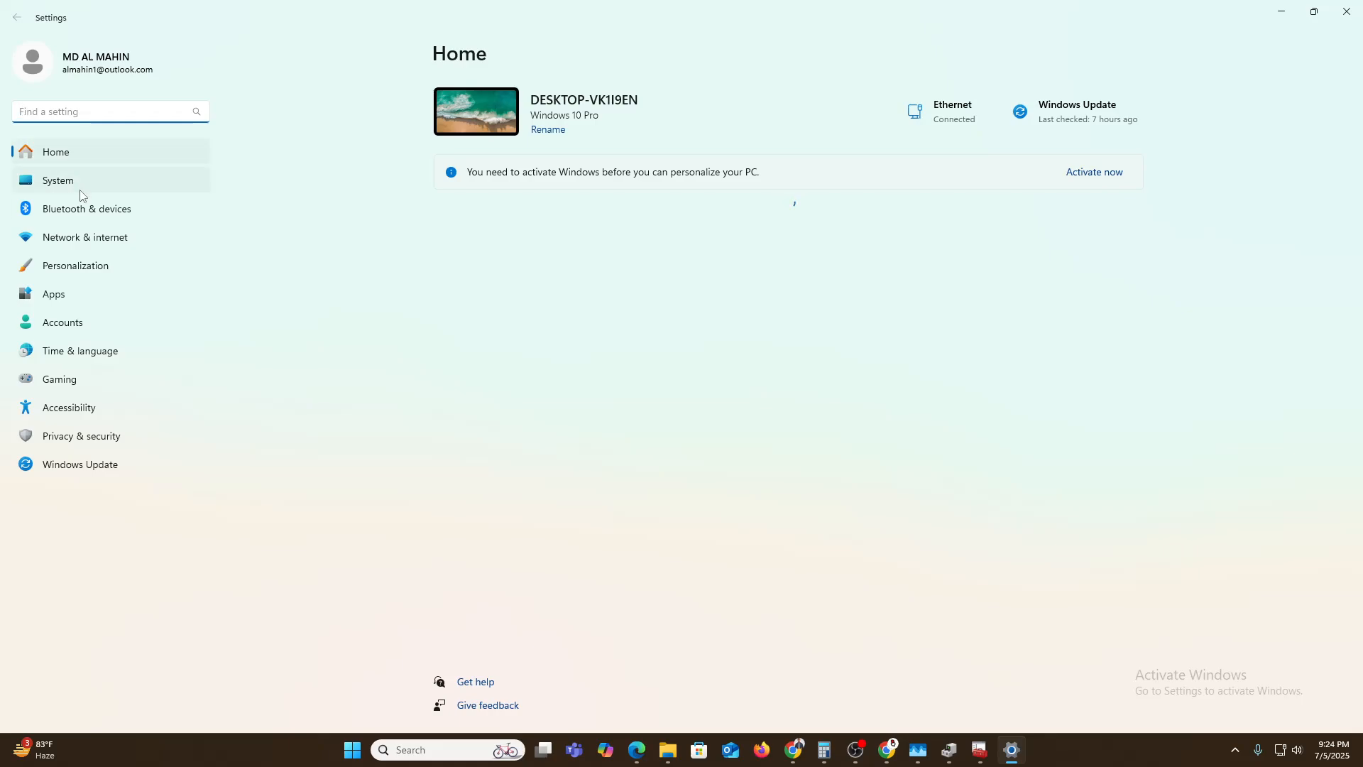
click(68, 442)
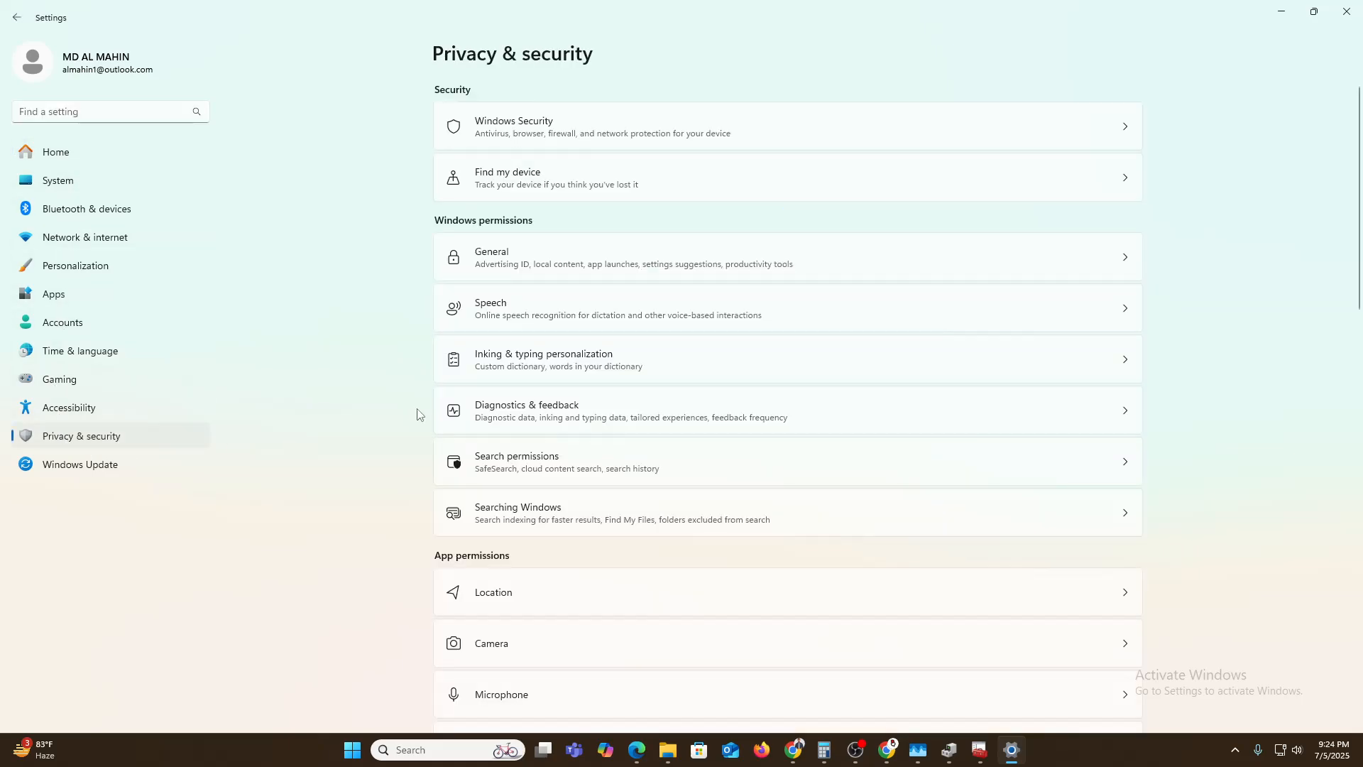
click(528, 135)
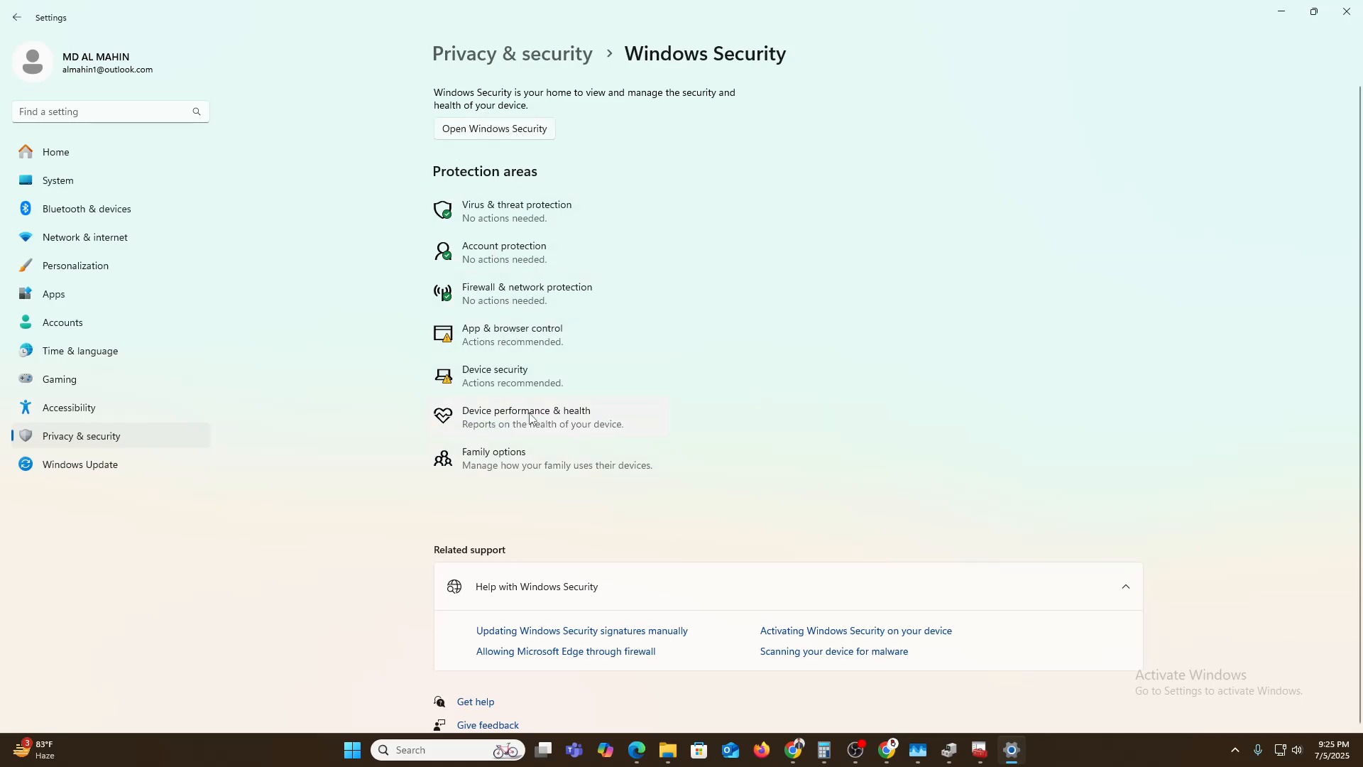
scroll(509, 415, down, 1)
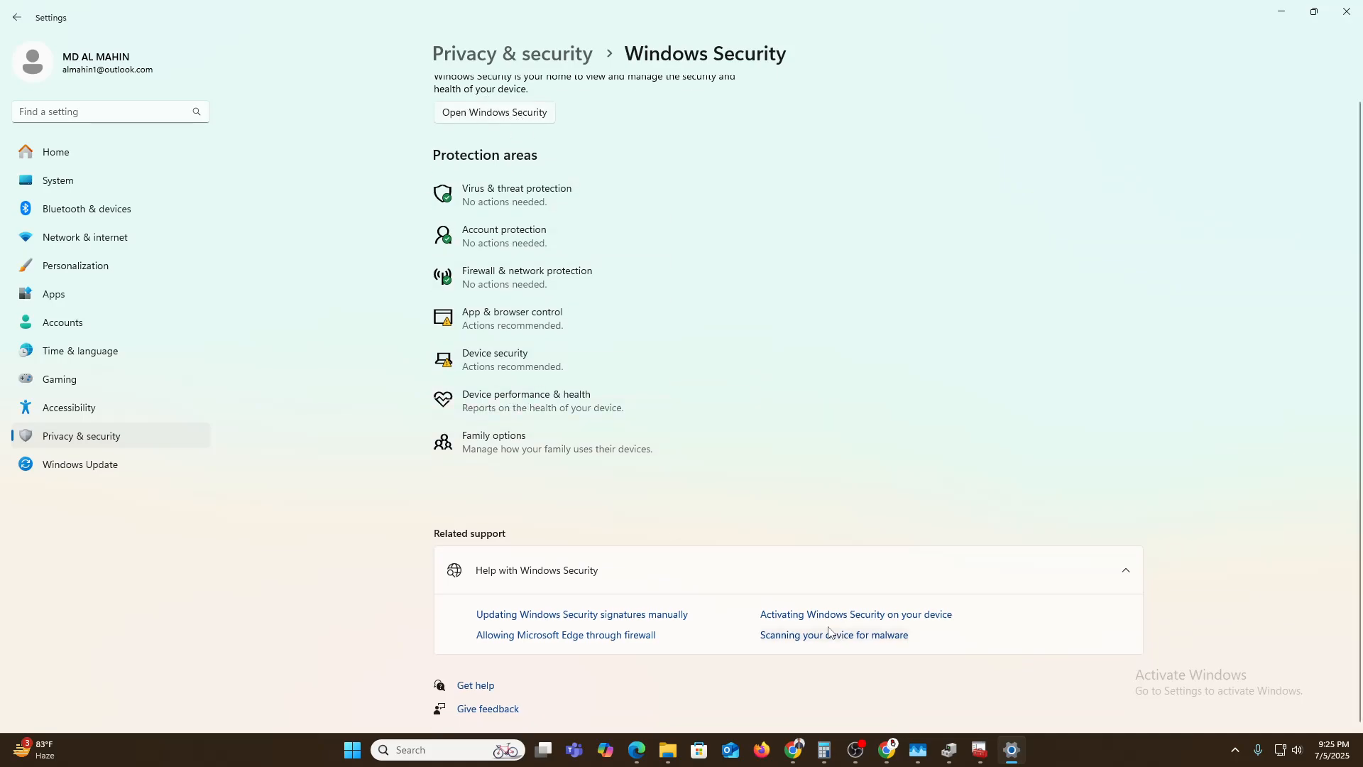